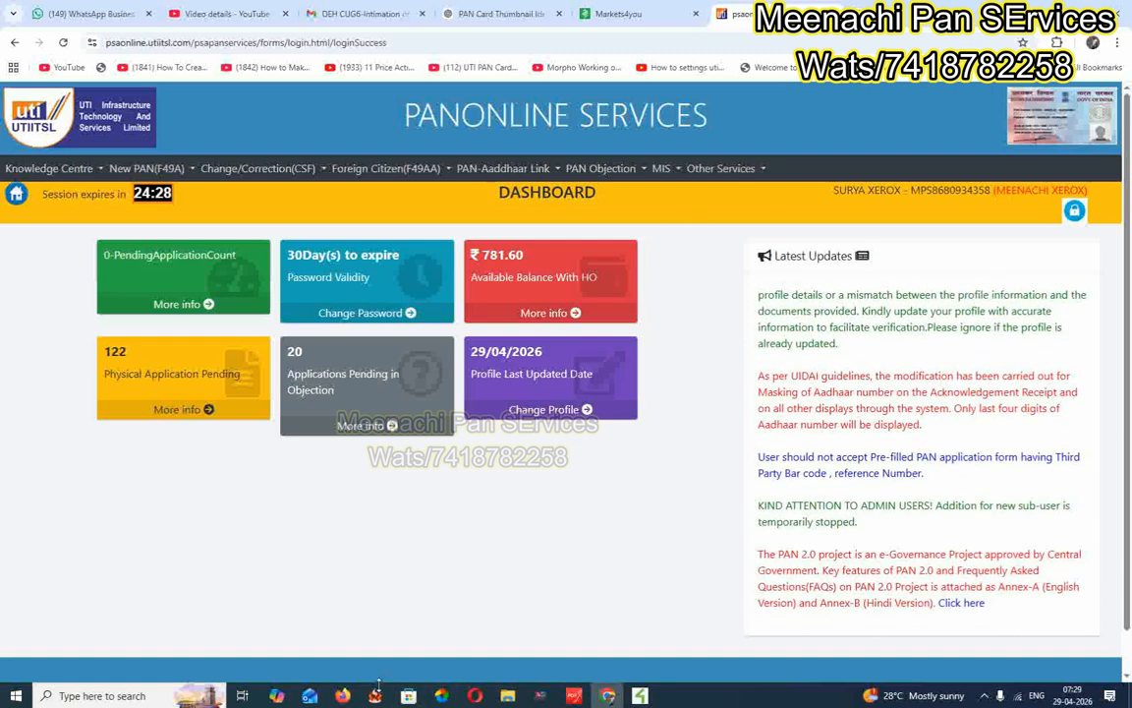
Reload the dashboard and open Request for Changes/Correction in PAN Data (CSF) under Change/Correction.
{"action": "left_click", "coordinate": [16, 195]}
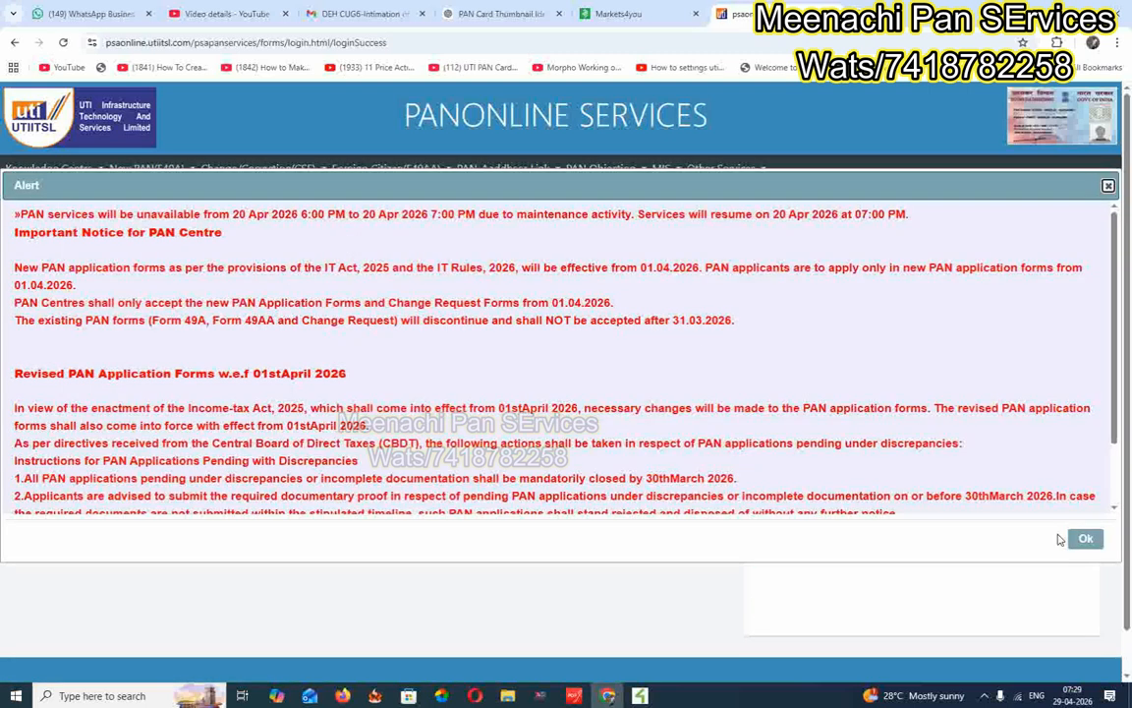
{"action": "left_click", "coordinate": [1081, 536]}
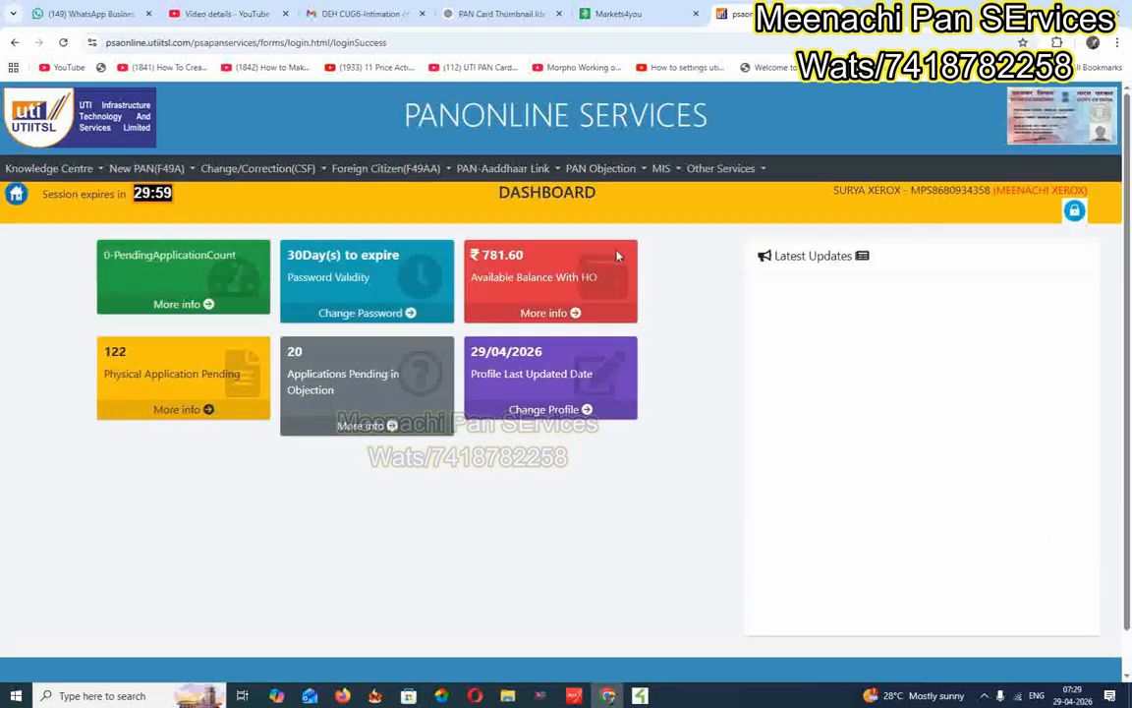
{"action": "left_click", "coordinate": [262, 169]}
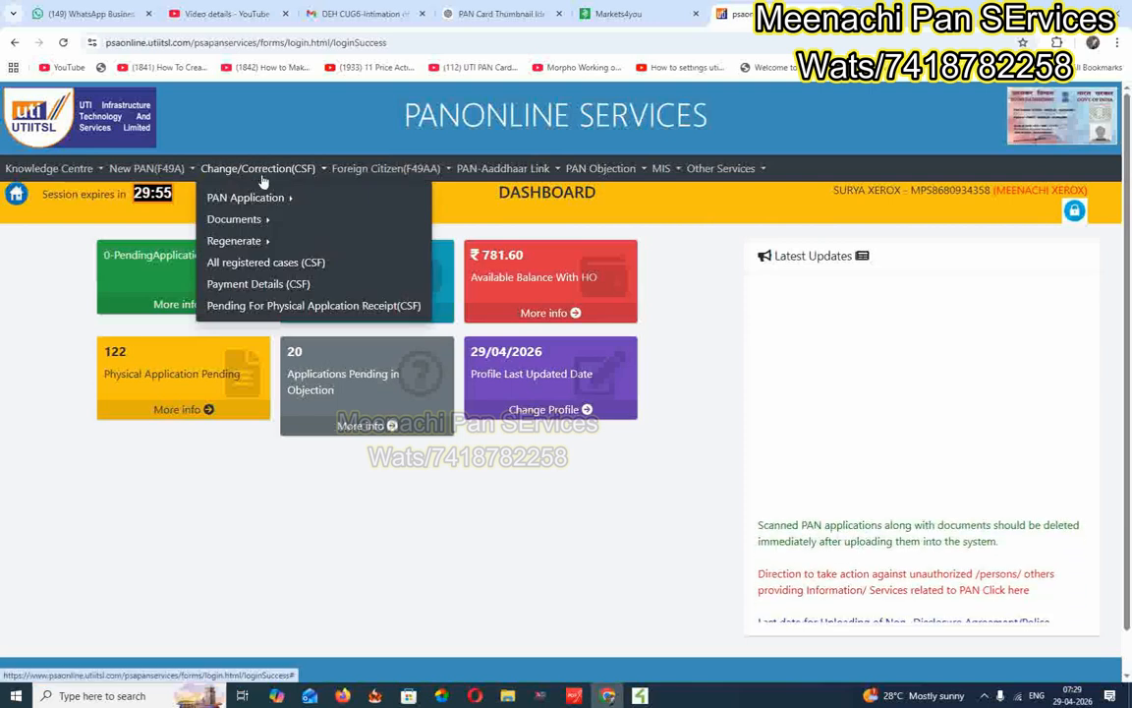
{"action": "mouse_move", "coordinate": [267, 199]}
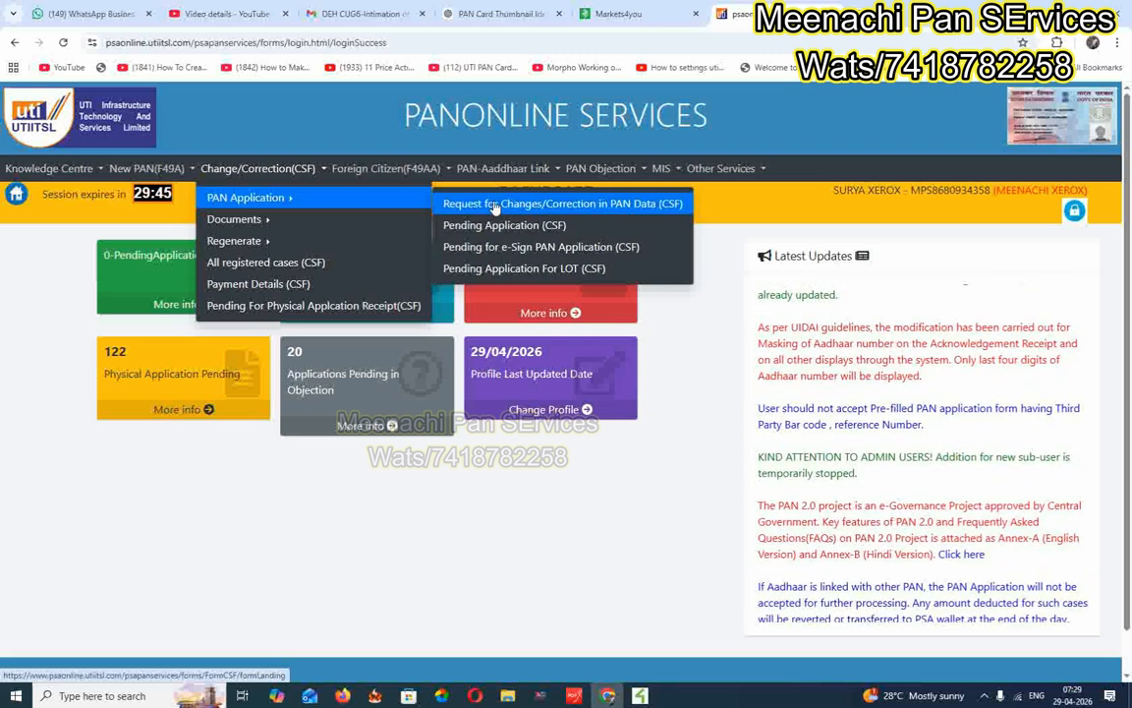
{"action": "left_click", "coordinate": [496, 206]}
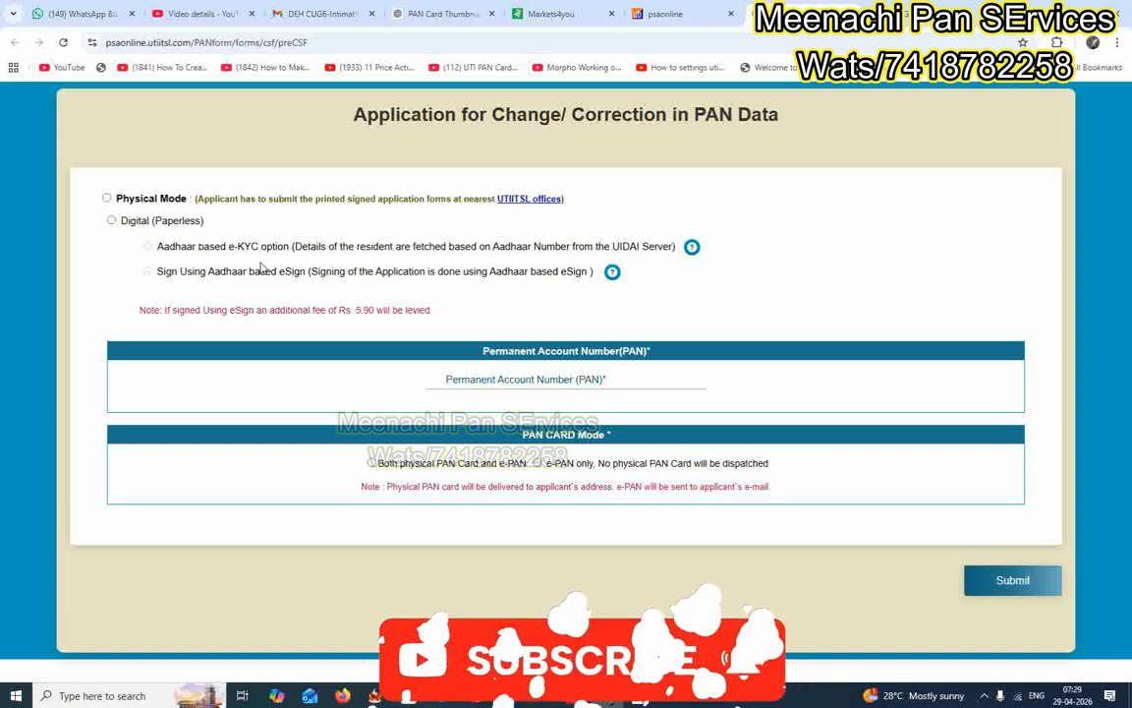
Choose Physical Mode, enter the applicant's PAN and submit to get the reference number.
{"action": "left_click", "coordinate": [108, 200]}
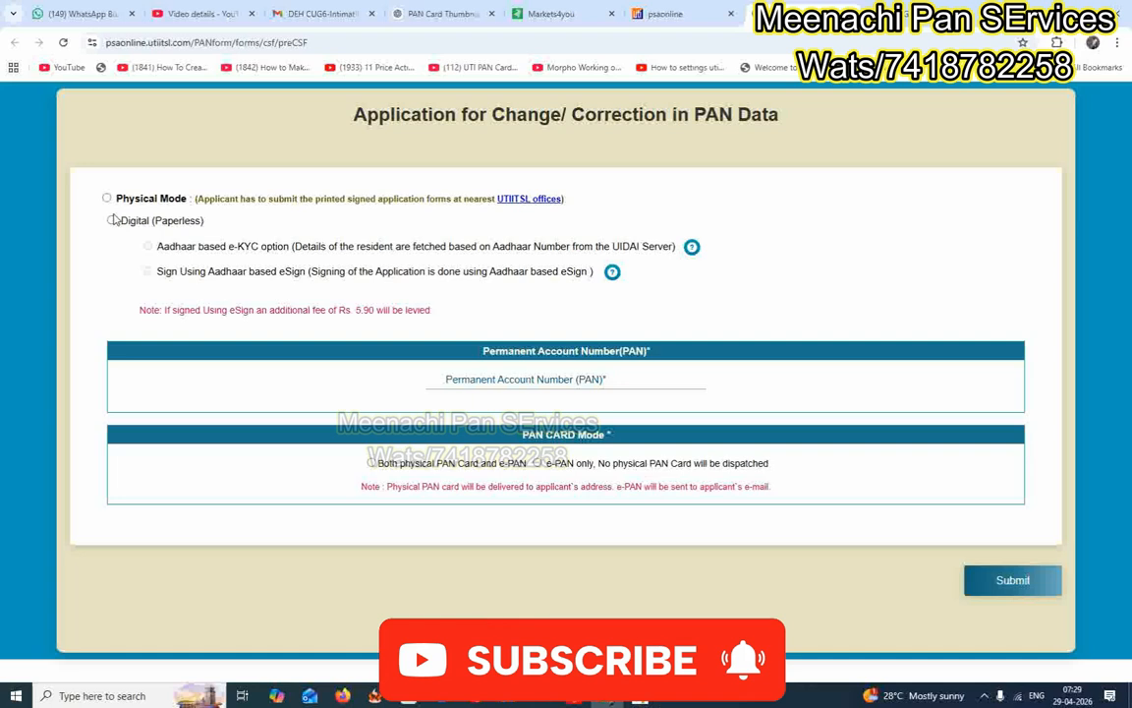
{"action": "left_click", "coordinate": [107, 199]}
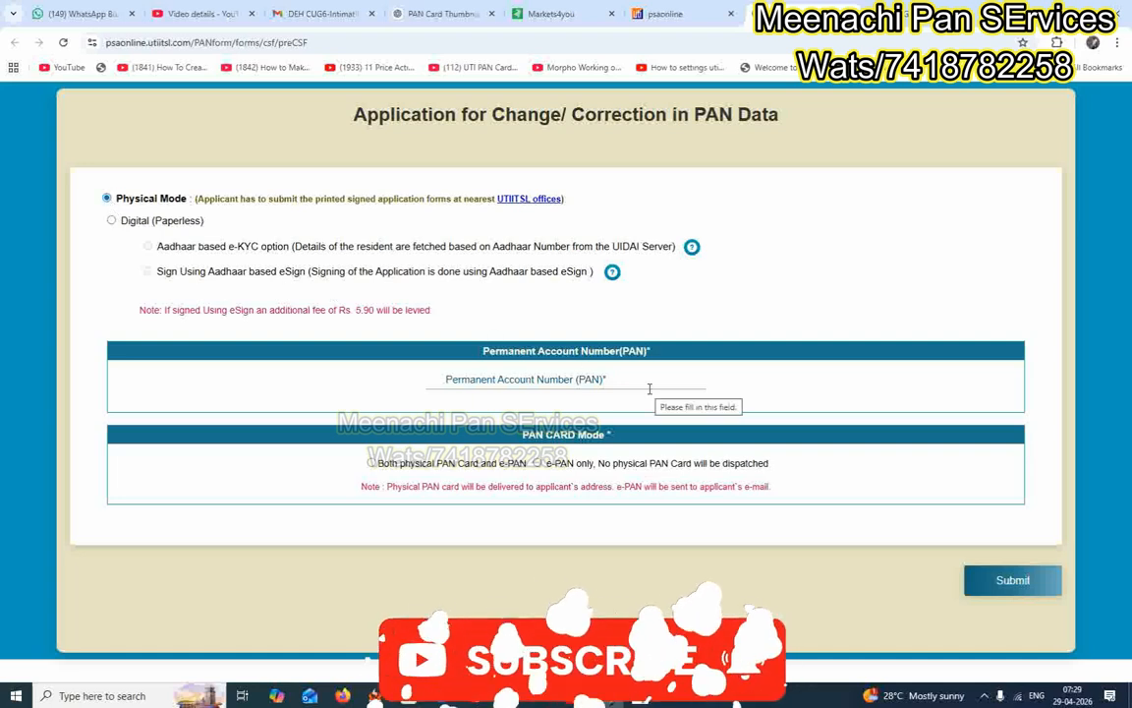
{"action": "left_click", "coordinate": [505, 373]}
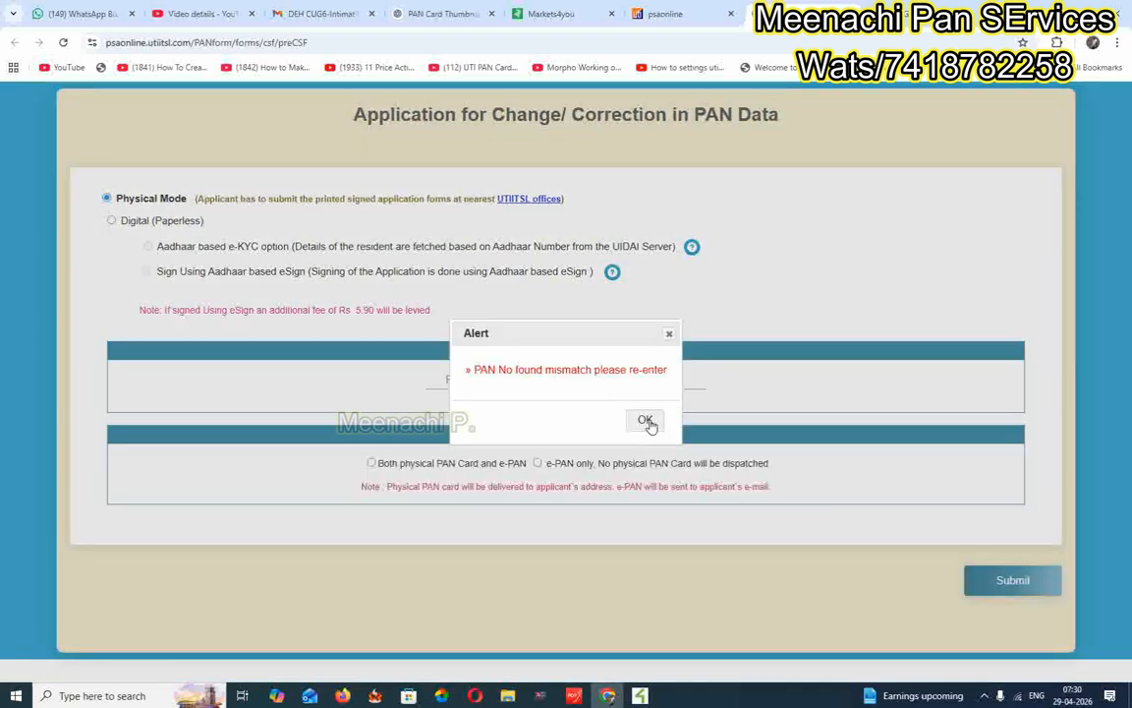
{"action": "left_click", "coordinate": [646, 421]}
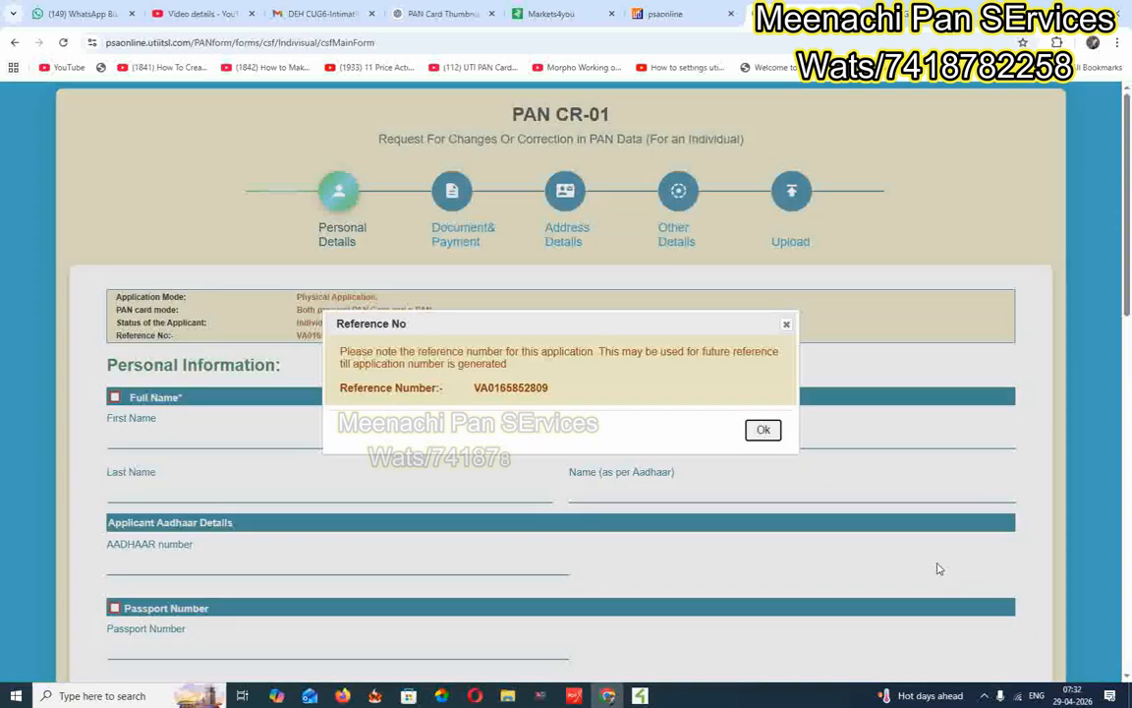
{"action": "left_click", "coordinate": [763, 432]}
Scroll down into the blank Personal Information section of the form.
{"action": "scroll", "coordinate": [744, 423], "scroll_direction": "down", "scroll_amount": 3}
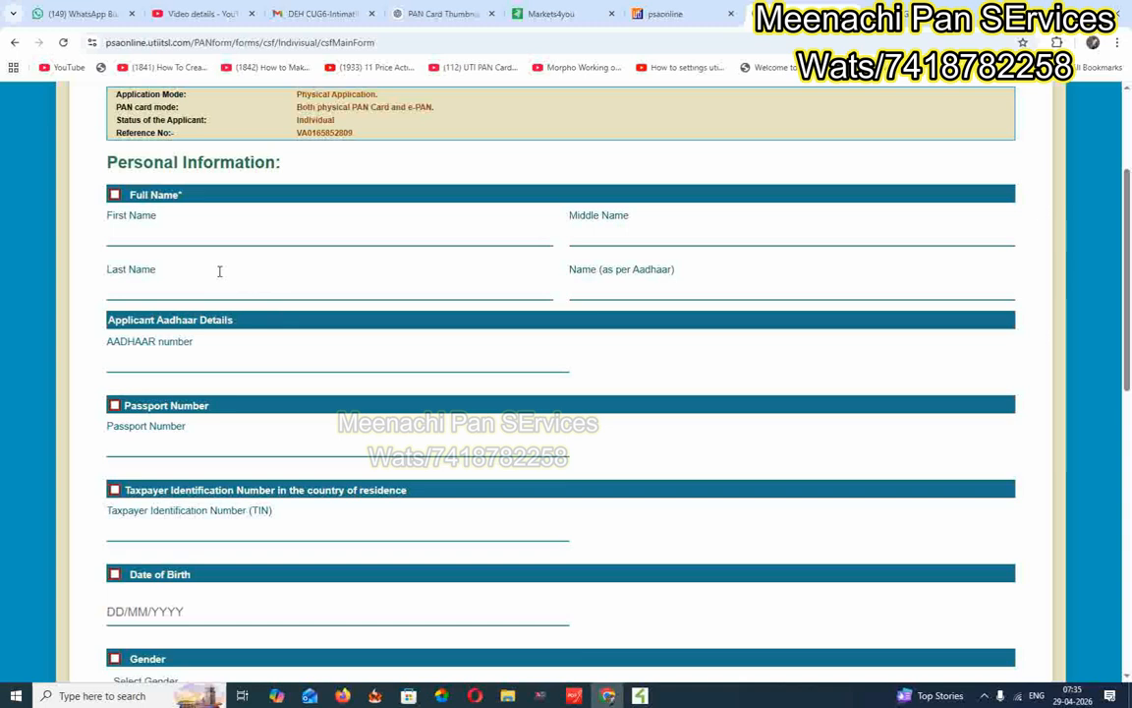
{"action": "scroll", "coordinate": [176, 423], "scroll_direction": "down", "scroll_amount": 1}
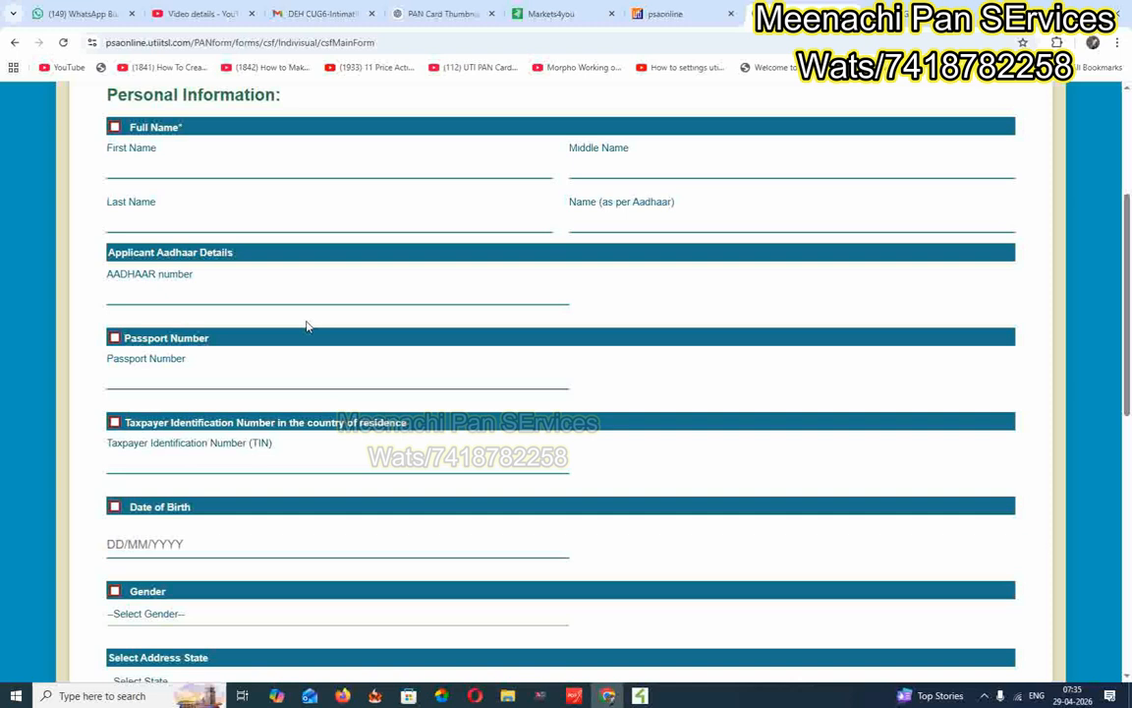
{"action": "scroll", "coordinate": [324, 346], "scroll_direction": "up", "scroll_amount": 3}
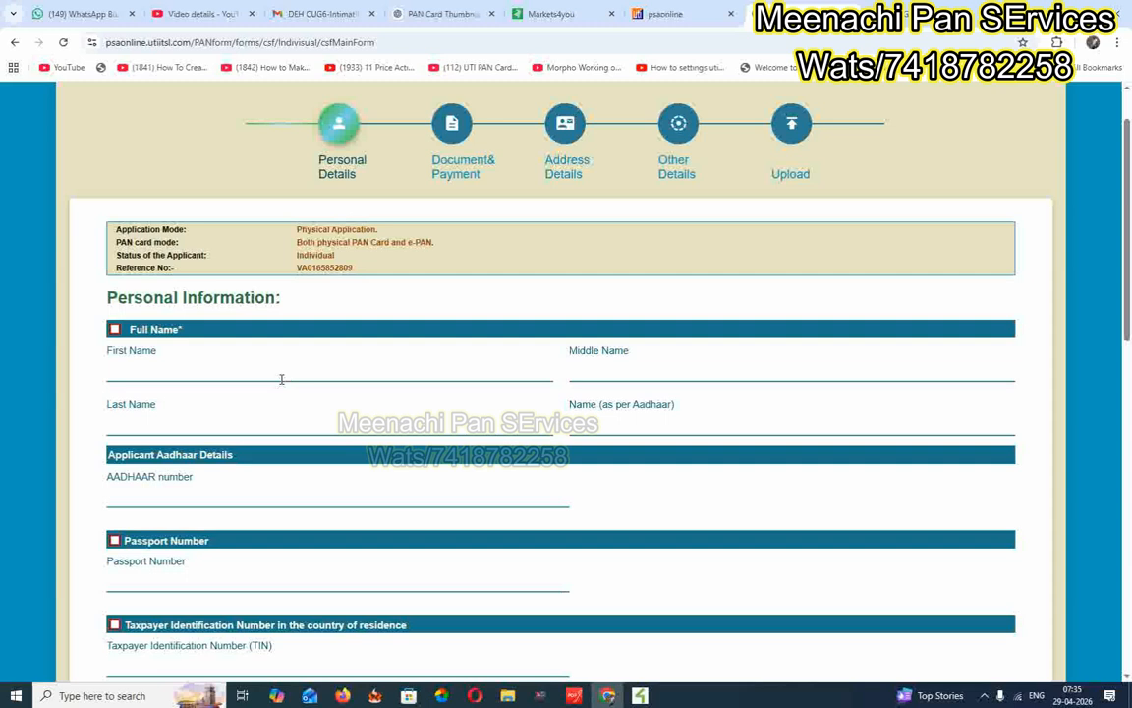
{"action": "scroll", "coordinate": [281, 380], "scroll_direction": "down", "scroll_amount": 2}
{"action": "scroll", "coordinate": [283, 399], "scroll_direction": "down", "scroll_amount": 1}
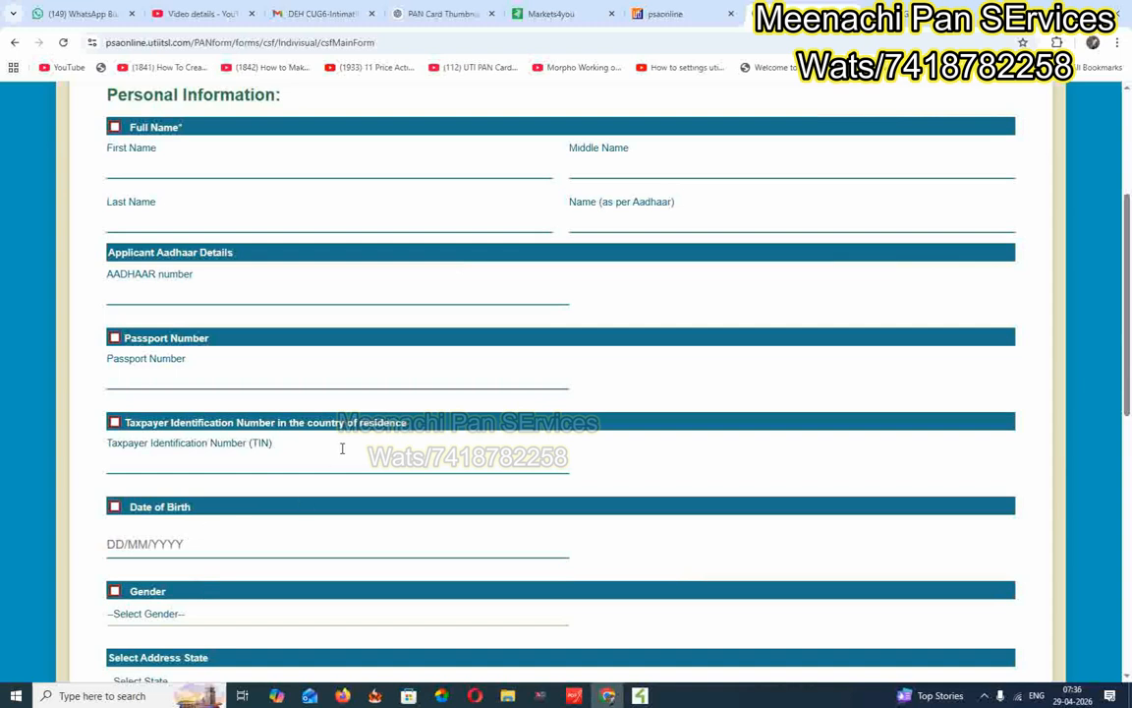
{"action": "left_click", "coordinate": [115, 507]}
{"action": "left_click", "coordinate": [115, 507]}
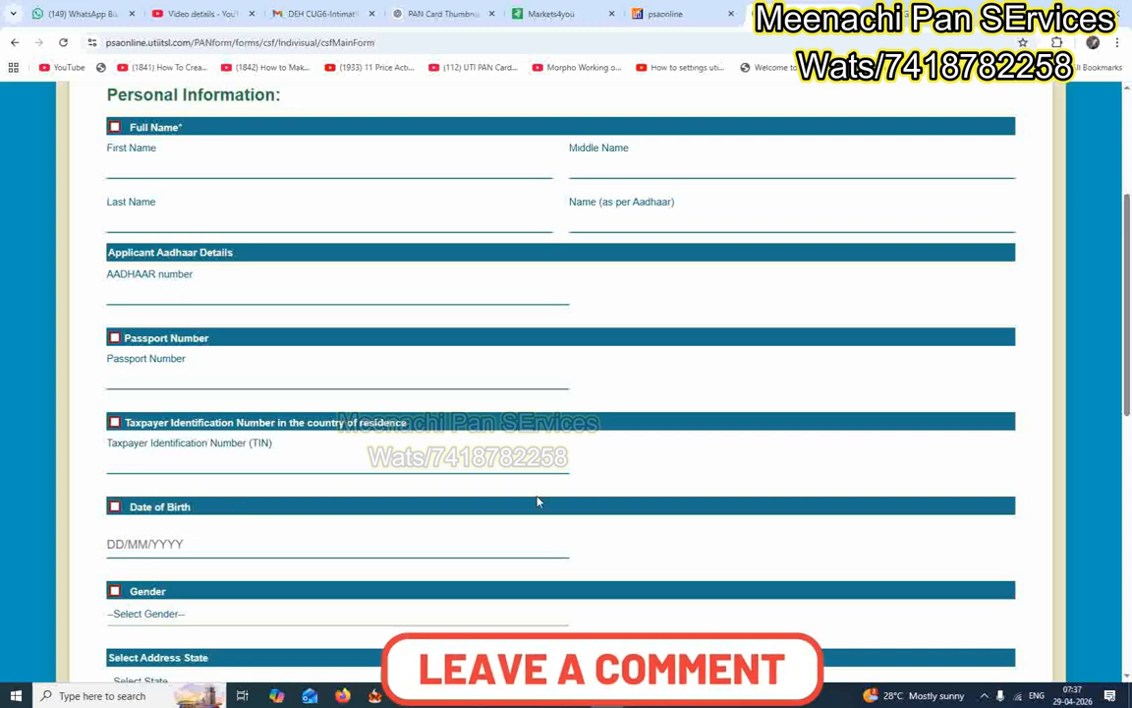
{"action": "scroll", "coordinate": [536, 501], "scroll_direction": "up", "scroll_amount": 2}
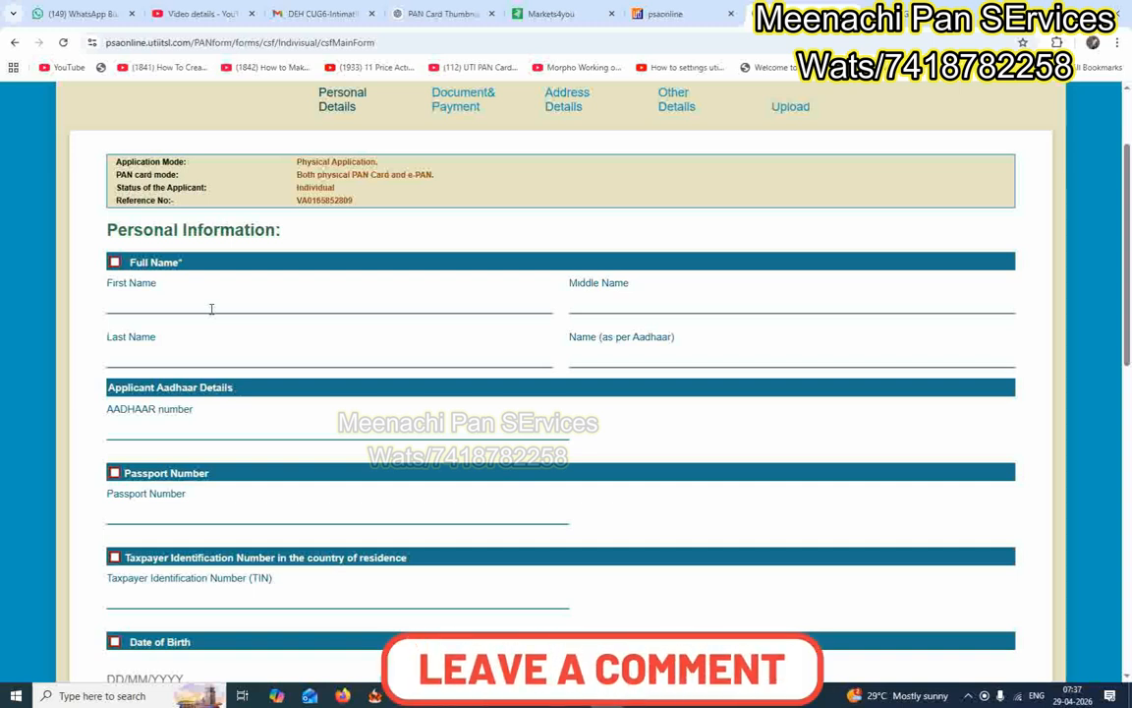
{"action": "left_click", "coordinate": [114, 261]}
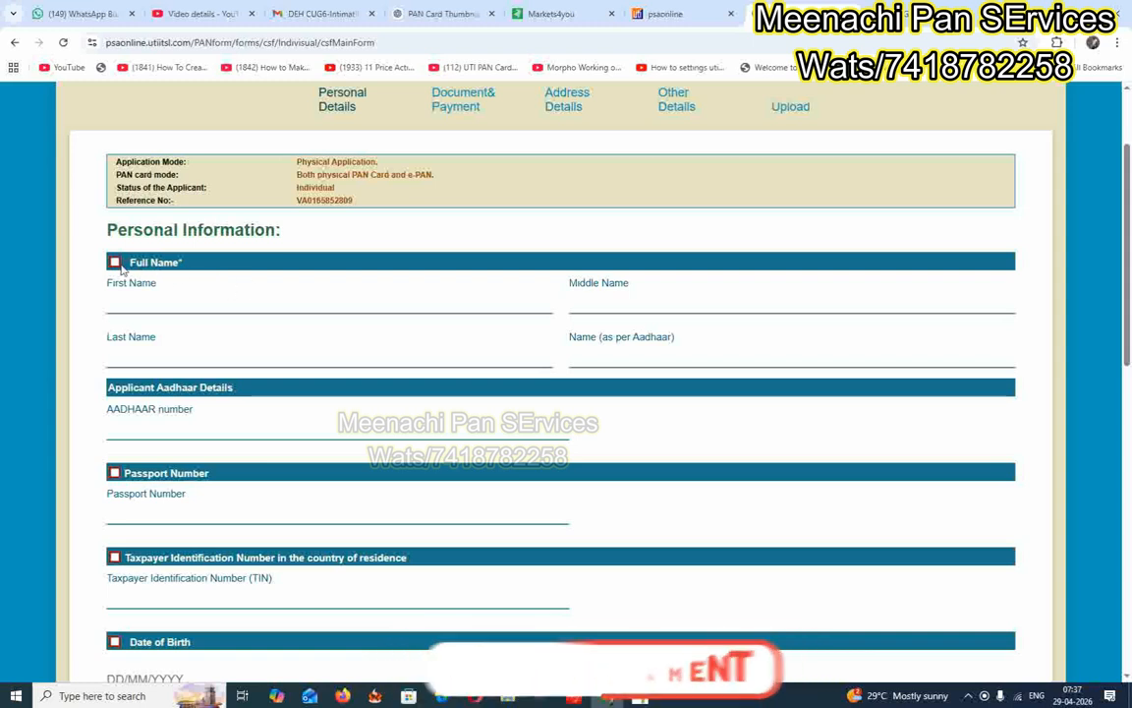
Enter the applicant's first name and surname in the Full Name correction fields.
{"action": "left_click", "coordinate": [160, 304]}
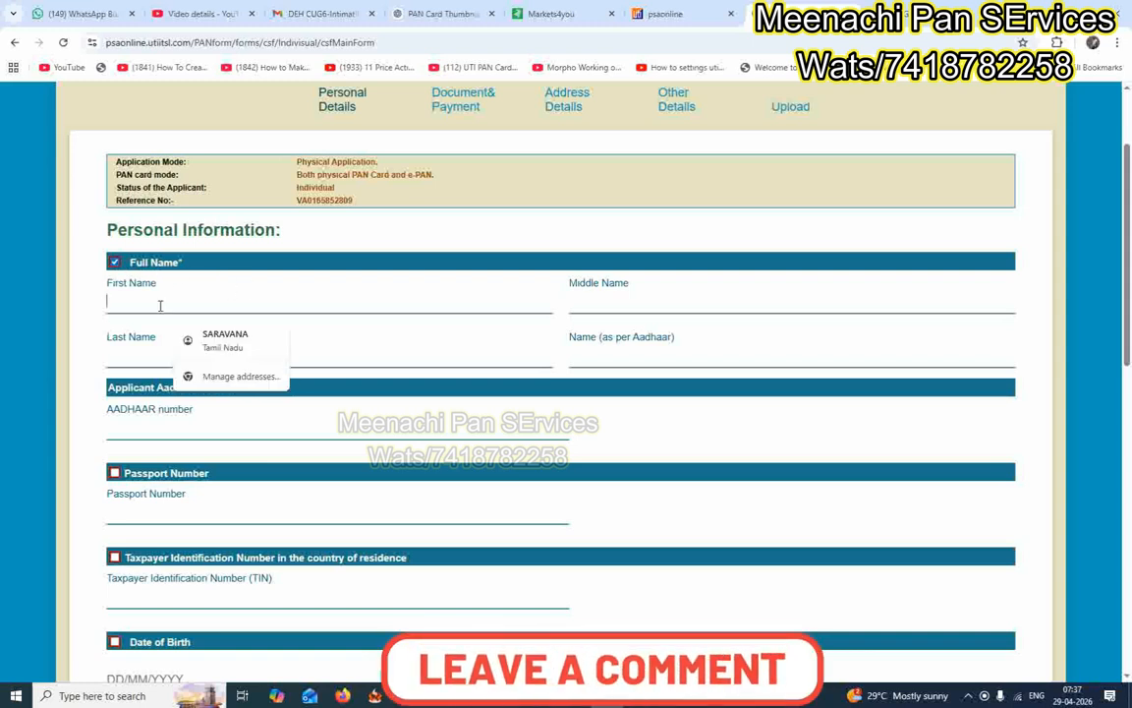
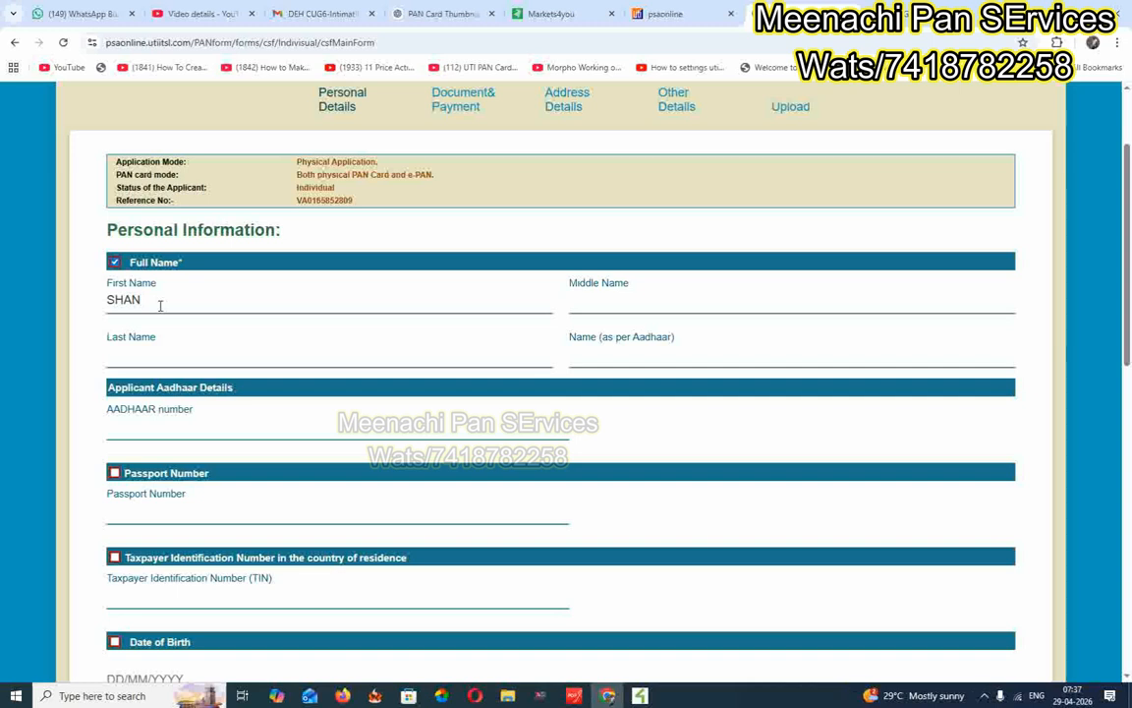
{"action": "key", "text": "Tab"}
{"action": "key", "text": "Tab"}
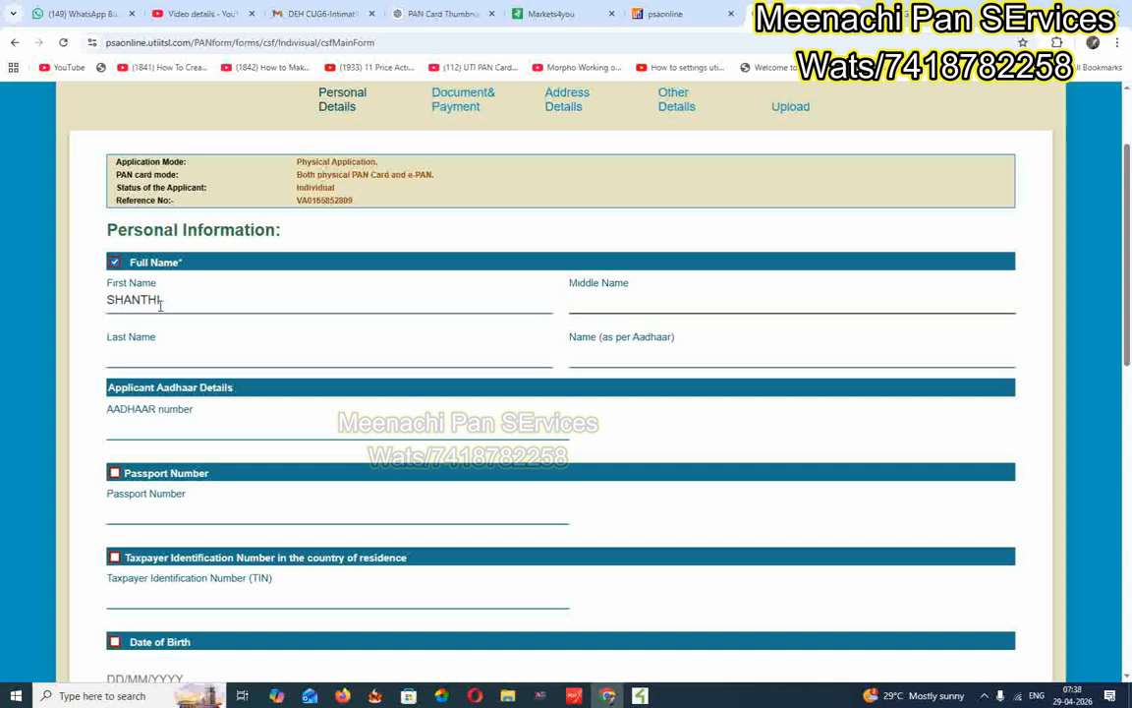
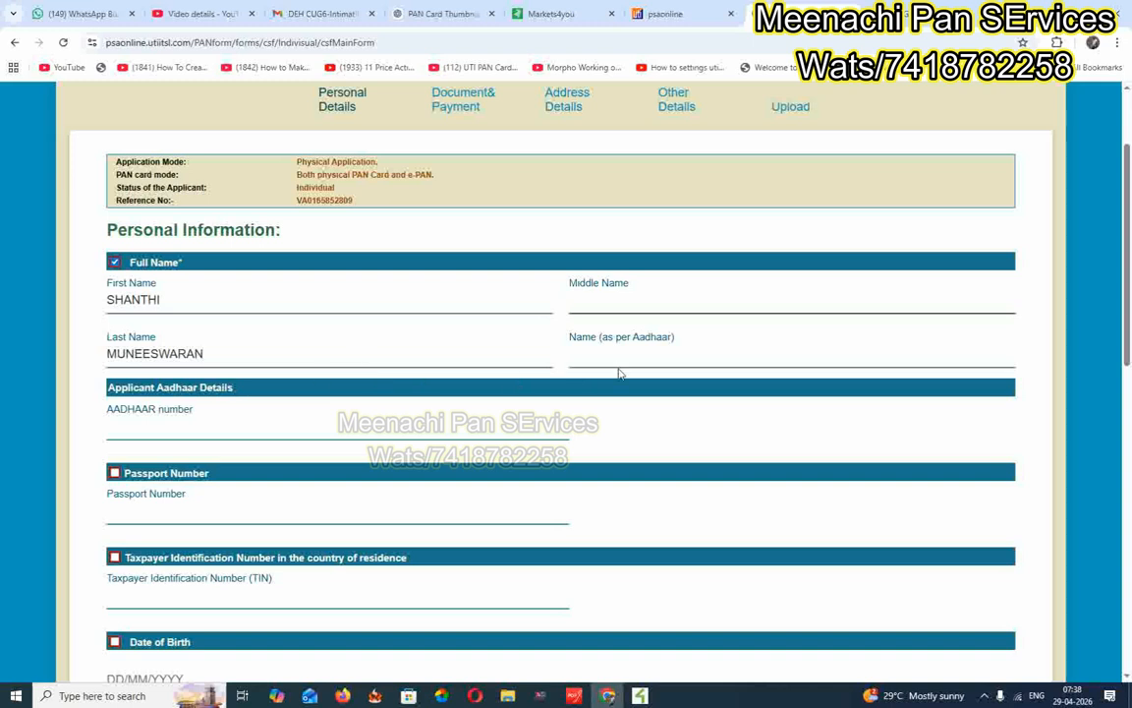
Type the applicant's name as per Aadhaar and move to the AADHAAR number field.
{"action": "left_click", "coordinate": [589, 354]}
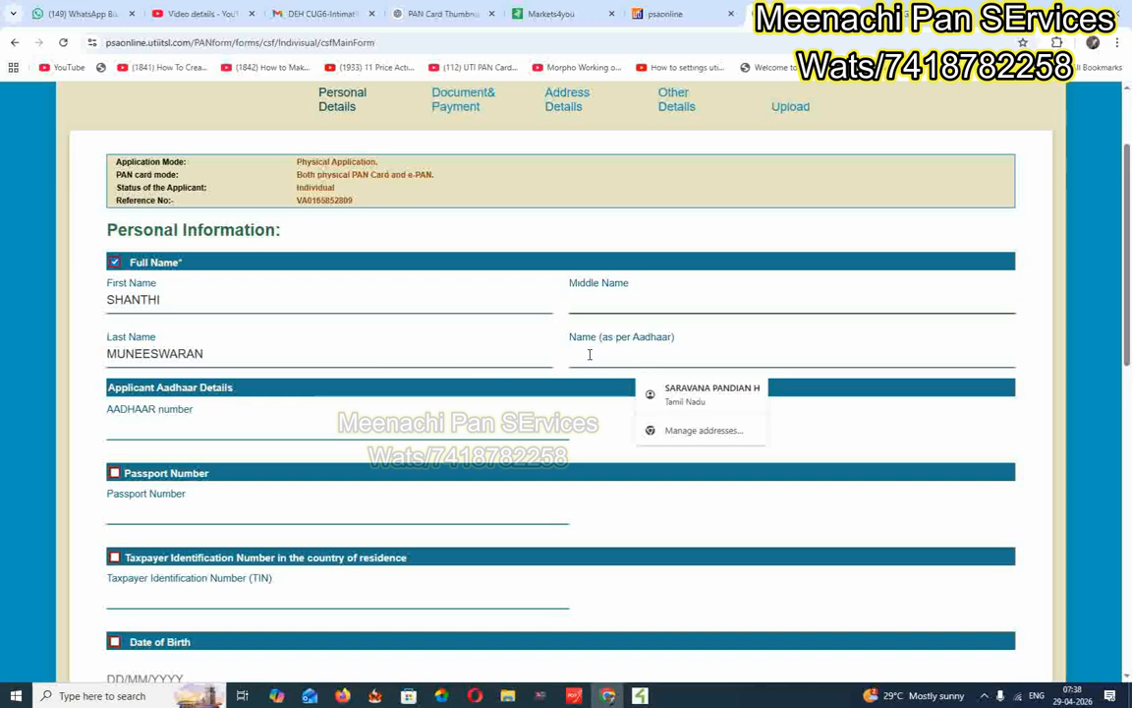
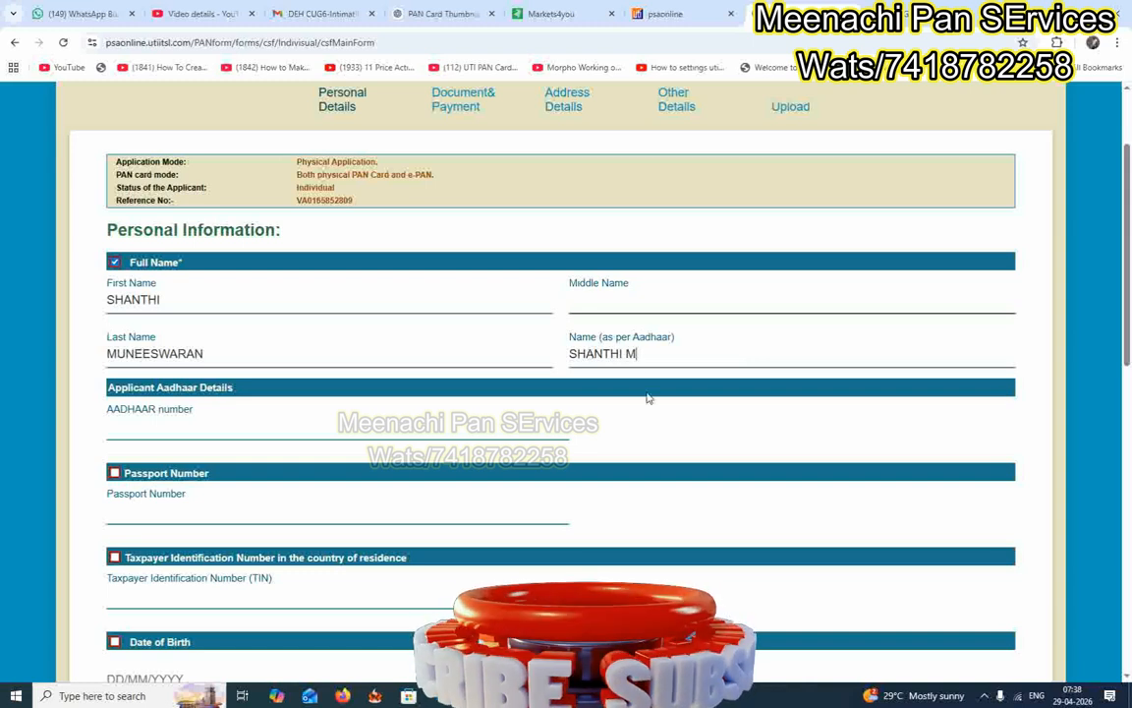
{"action": "left_click", "coordinate": [213, 436]}
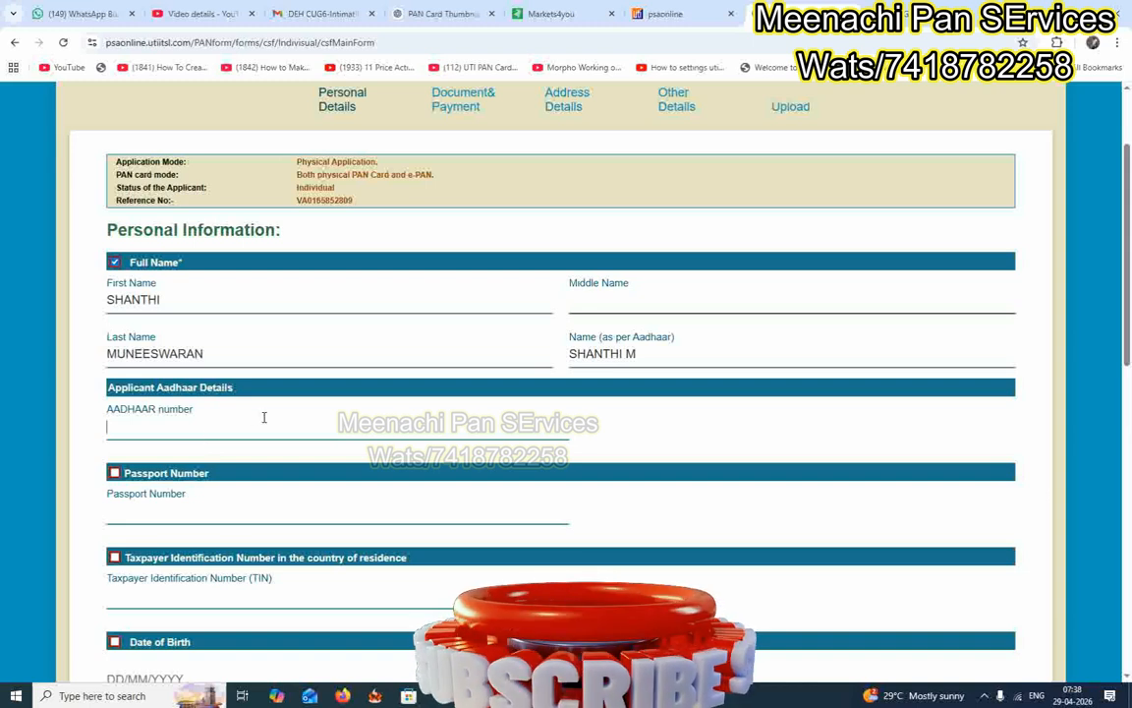
{"action": "scroll", "coordinate": [257, 412], "scroll_direction": "down", "scroll_amount": 2}
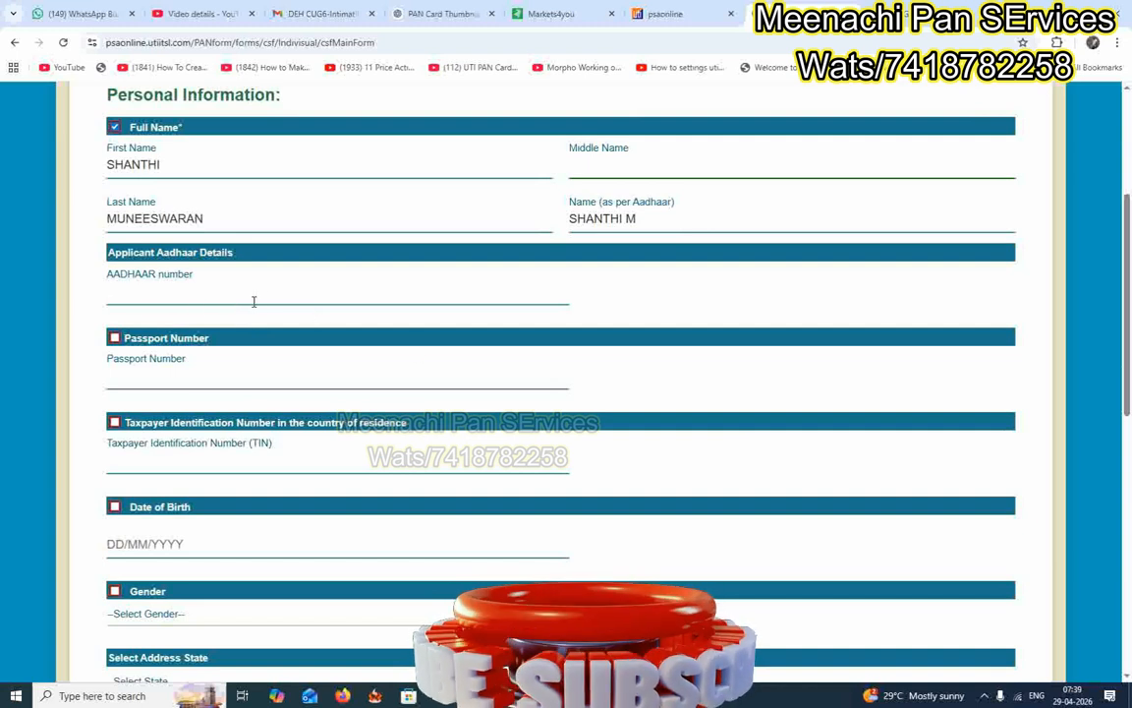
Set the applicant's gender to FEMALE.
{"action": "scroll", "coordinate": [292, 310], "scroll_direction": "down", "scroll_amount": 1}
{"action": "scroll", "coordinate": [290, 310], "scroll_direction": "down", "scroll_amount": 2}
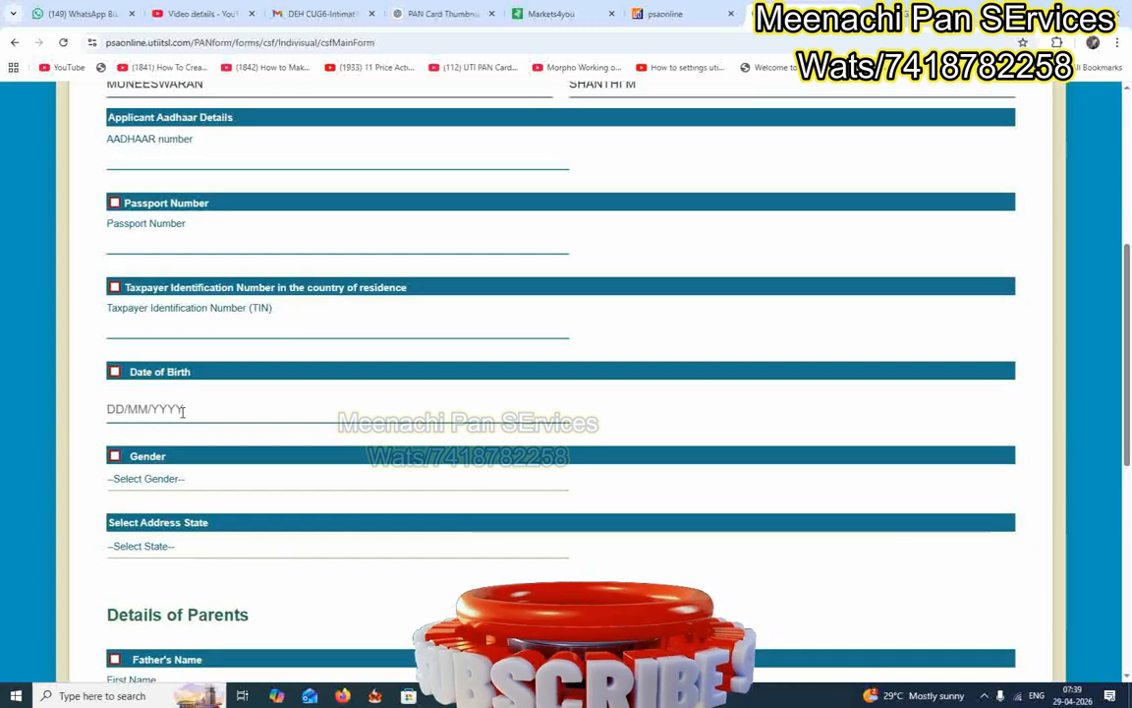
{"action": "scroll", "coordinate": [206, 397], "scroll_direction": "up", "scroll_amount": 1}
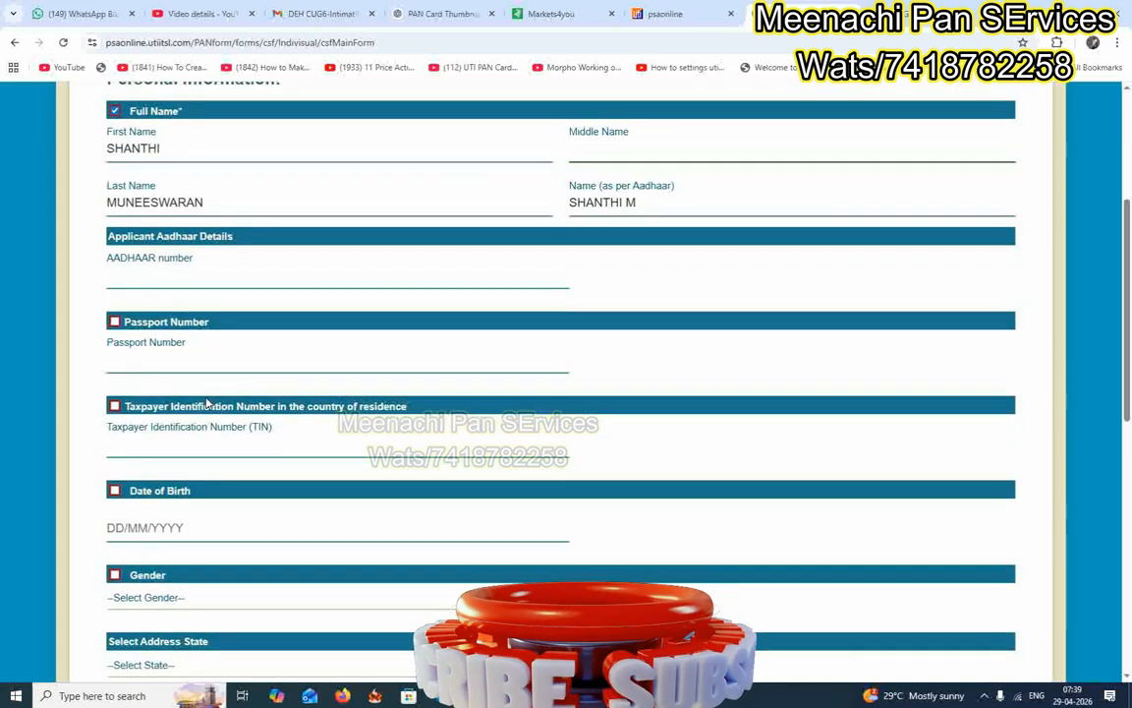
{"action": "scroll", "coordinate": [187, 398], "scroll_direction": "down", "scroll_amount": 1}
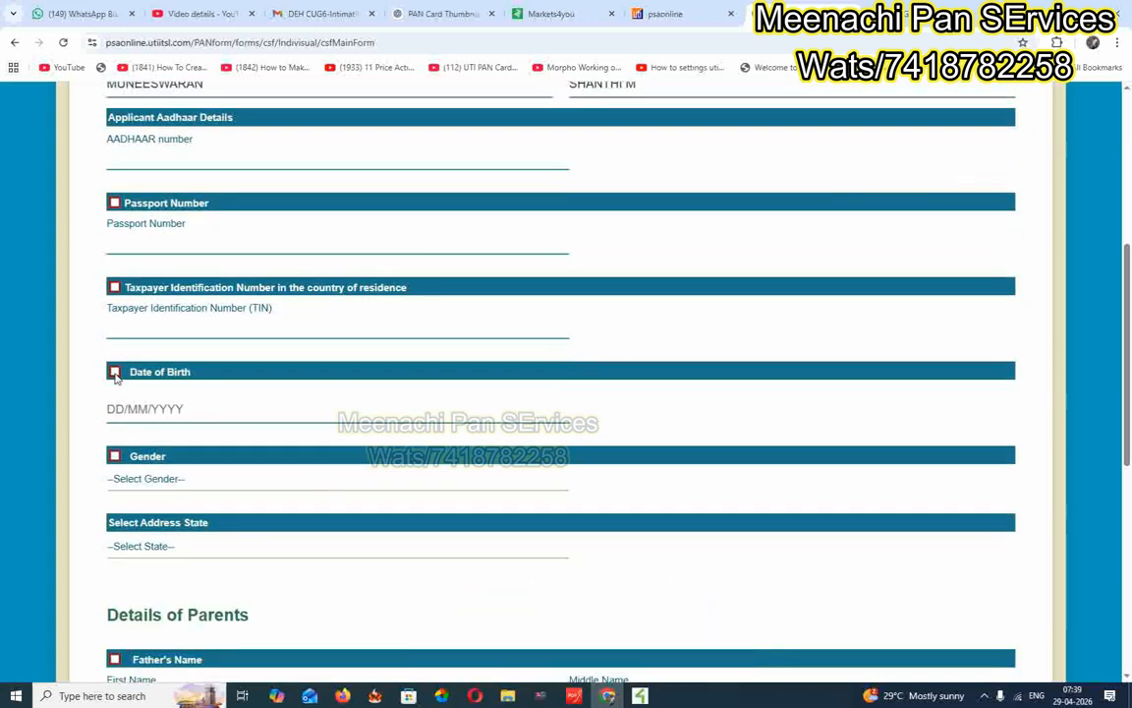
{"action": "scroll", "coordinate": [248, 397], "scroll_direction": "down", "scroll_amount": 1}
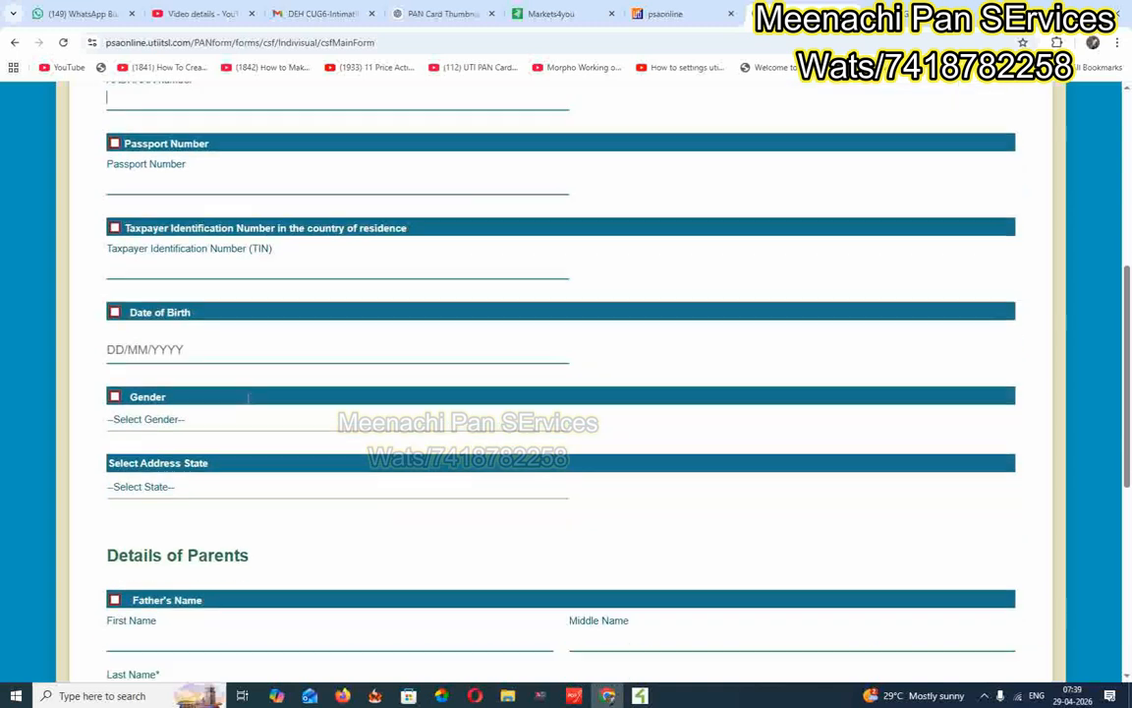
{"action": "left_click", "coordinate": [190, 413]}
{"action": "left_click", "coordinate": [175, 468]}
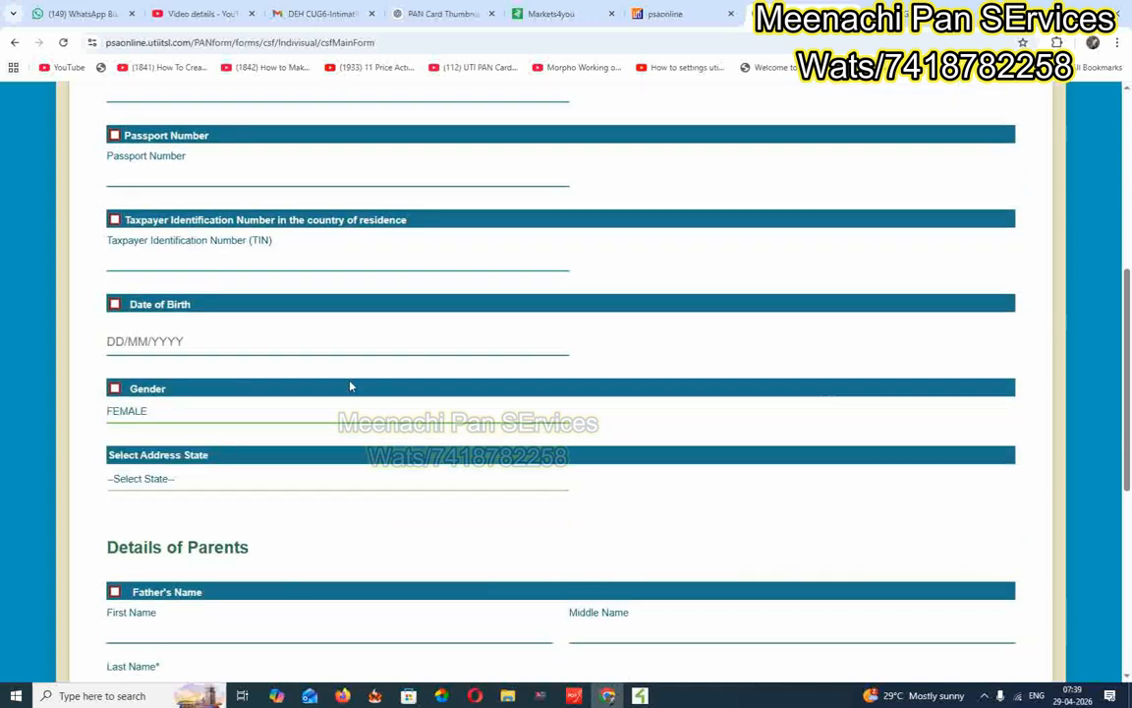
Set the address state to TAMIL NADU.
{"action": "scroll", "coordinate": [324, 354], "scroll_direction": "down", "scroll_amount": 2}
{"action": "left_click", "coordinate": [183, 350]}
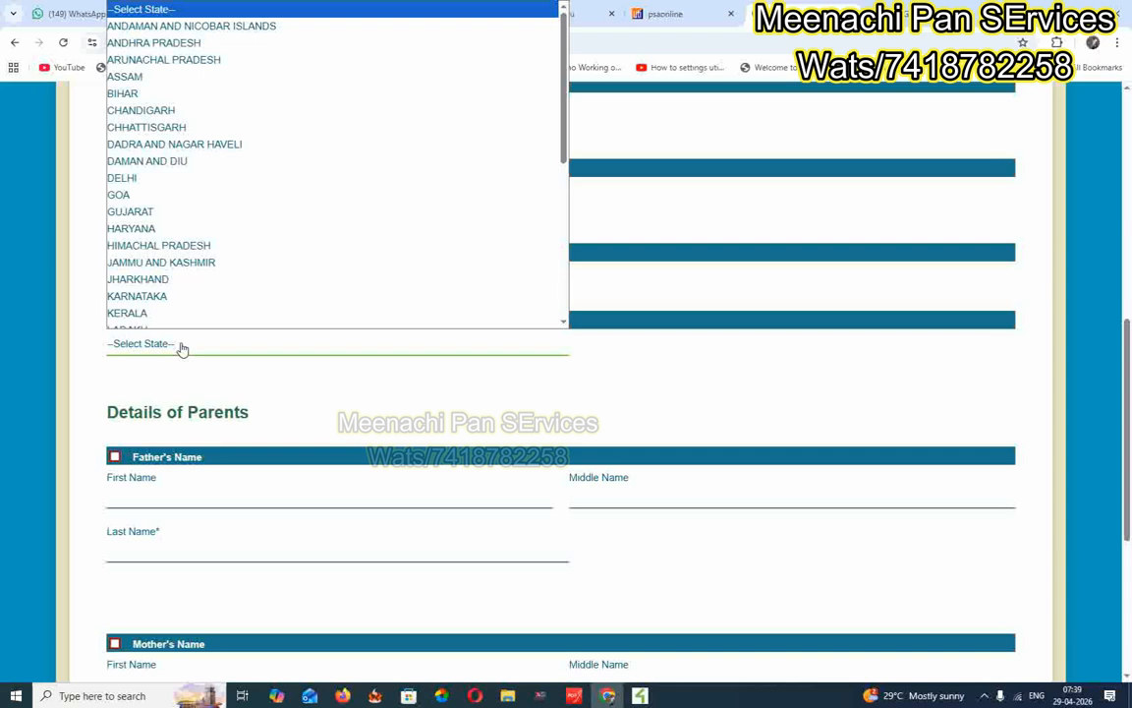
{"action": "key", "text": "t"}
{"action": "key", "text": "Return"}
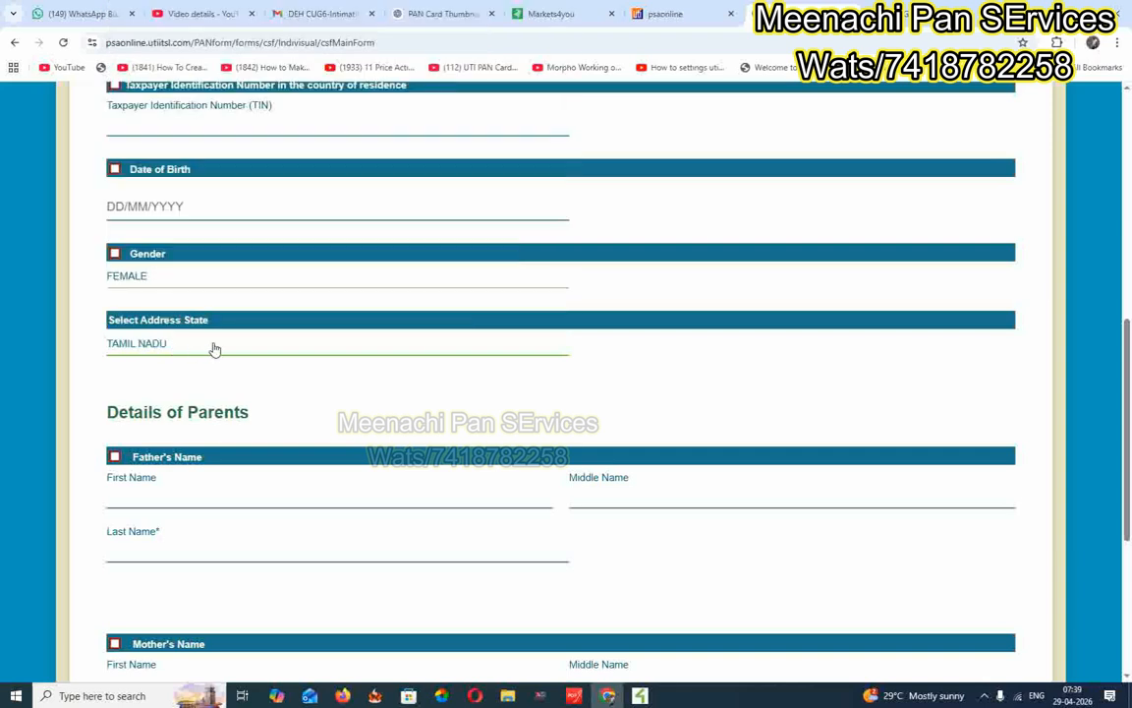
{"action": "scroll", "coordinate": [237, 378], "scroll_direction": "down", "scroll_amount": 2}
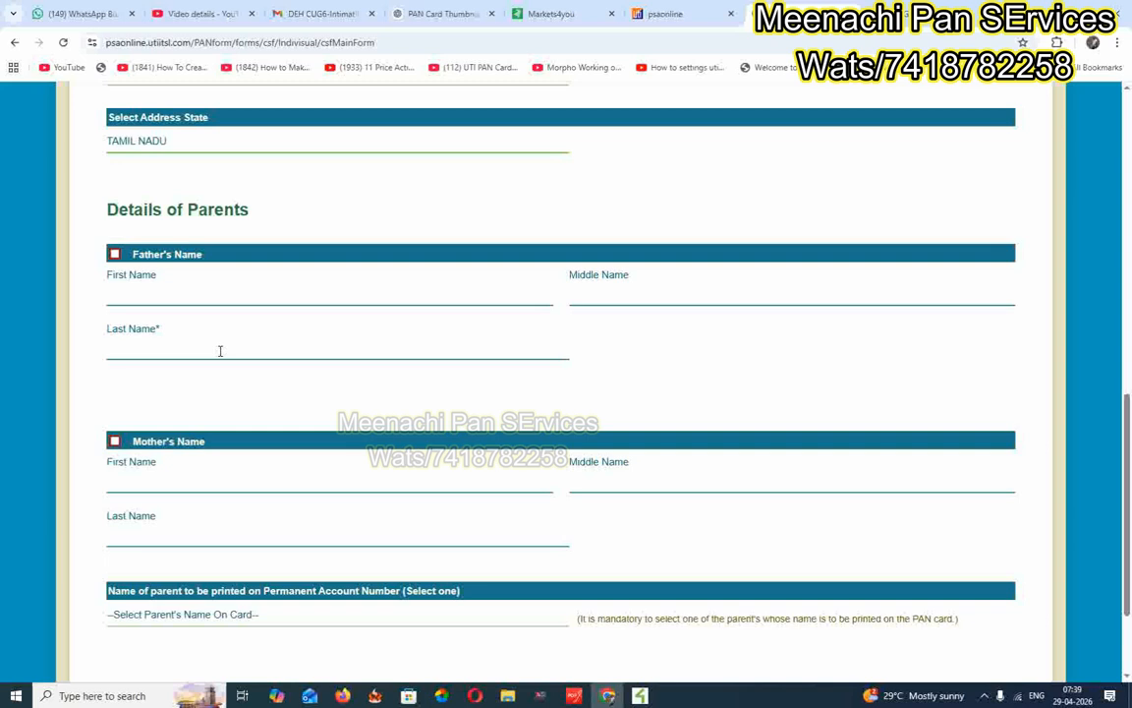
{"action": "left_click", "coordinate": [166, 346]}
Choose FATHER'S NAME as the parent name to be printed on the PAN card.
{"action": "scroll", "coordinate": [387, 361], "scroll_direction": "down", "scroll_amount": 3}
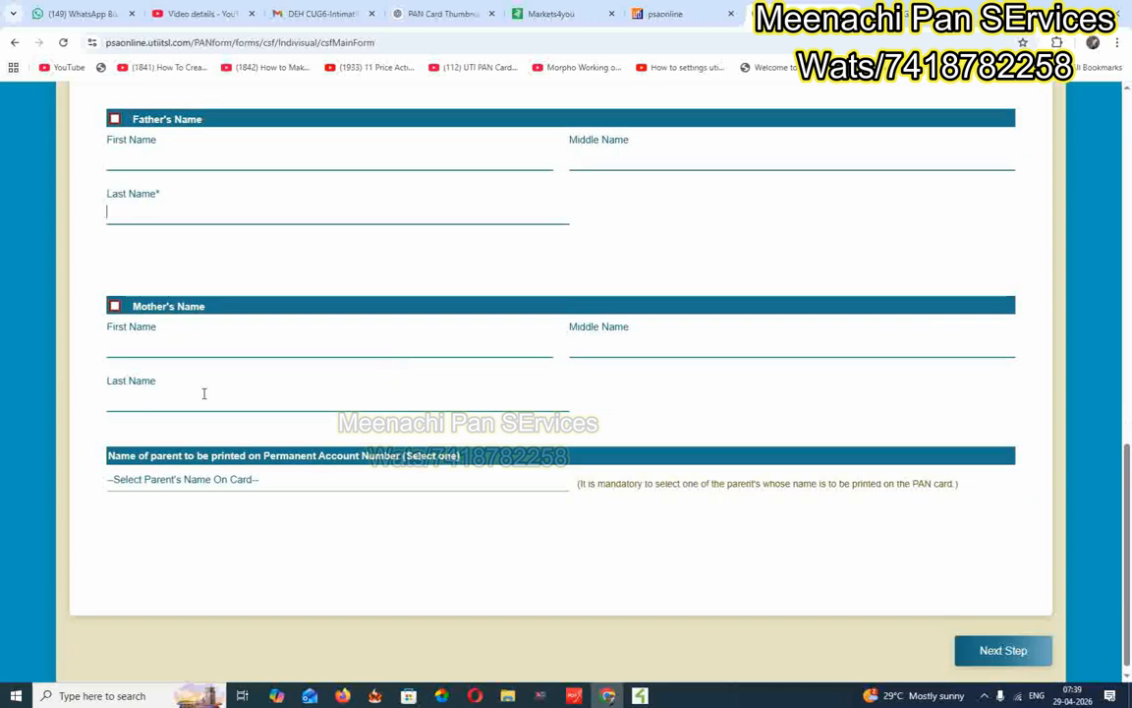
{"action": "scroll", "coordinate": [339, 334], "scroll_direction": "down", "scroll_amount": 1}
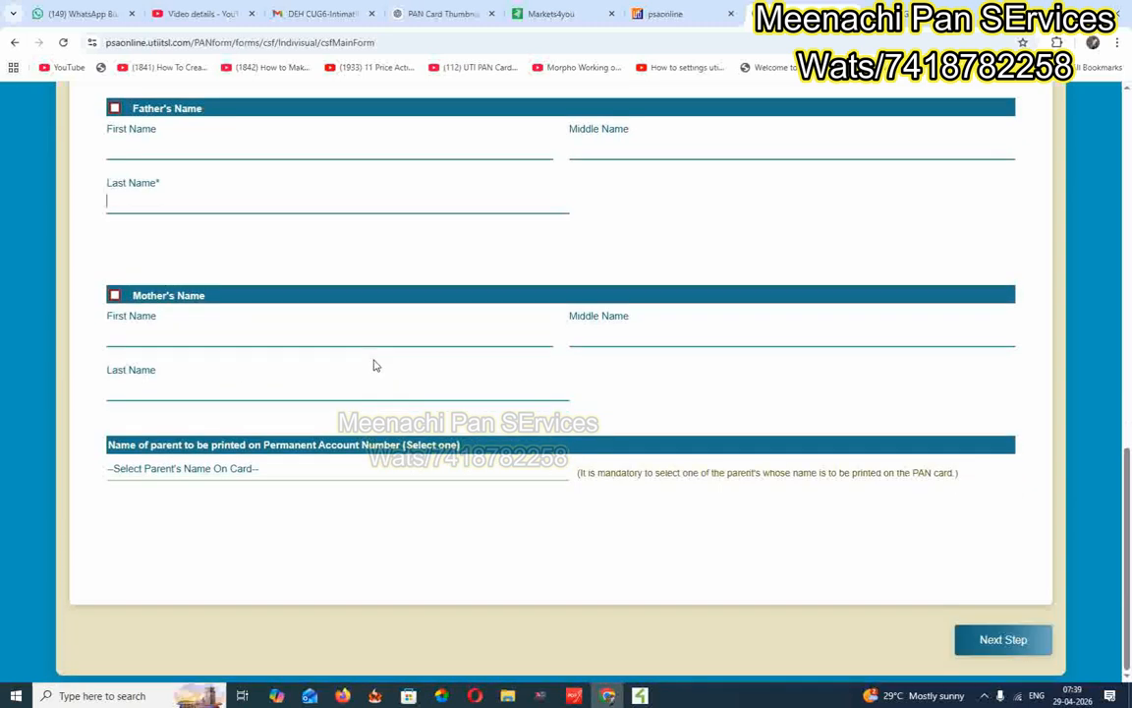
{"action": "left_click", "coordinate": [202, 468]}
{"action": "left_click", "coordinate": [208, 505]}
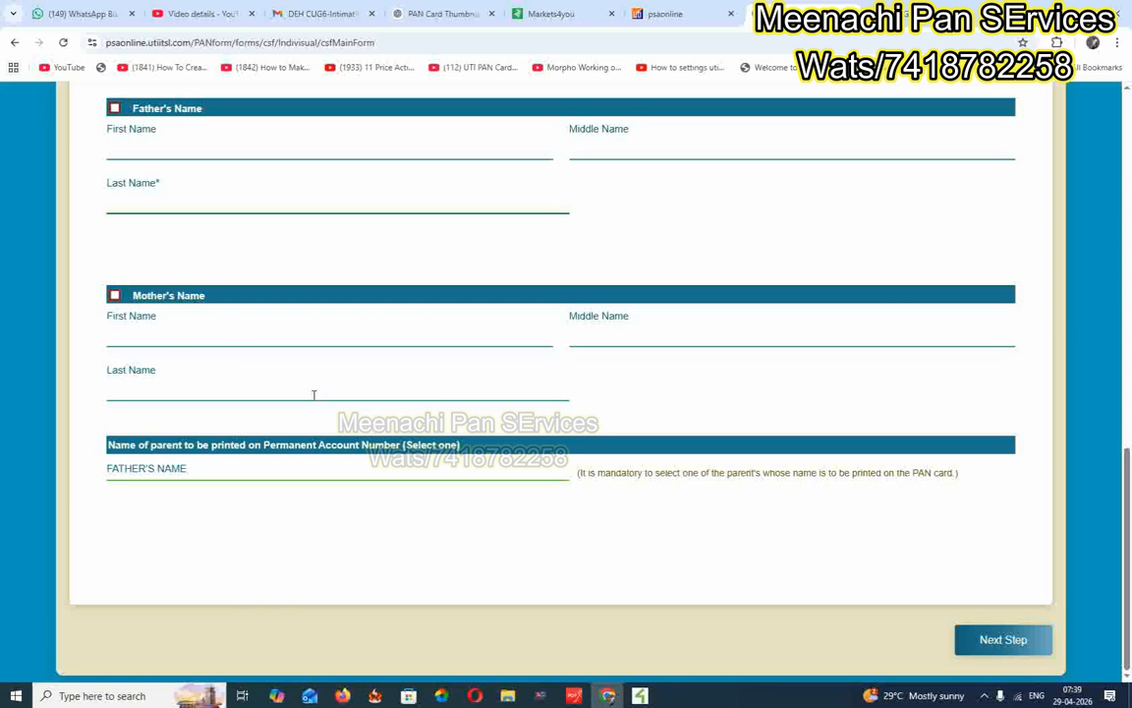
{"action": "scroll", "coordinate": [315, 395], "scroll_direction": "up", "scroll_amount": 2}
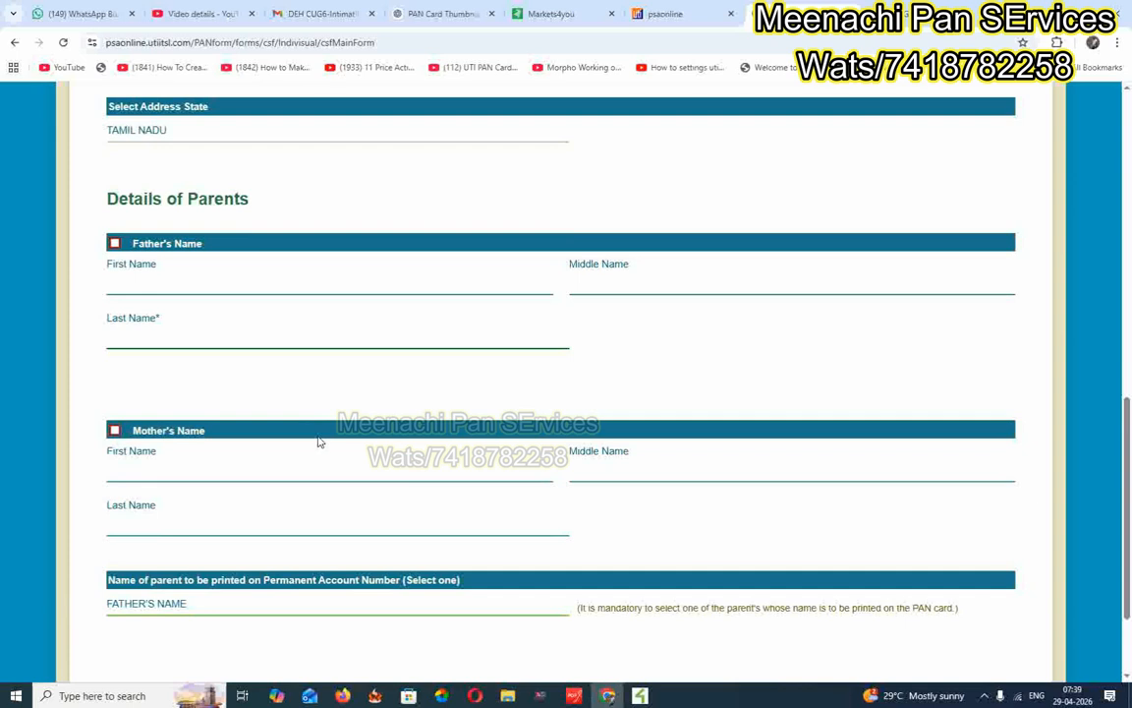
{"action": "scroll", "coordinate": [252, 606], "scroll_direction": "up", "scroll_amount": 5}
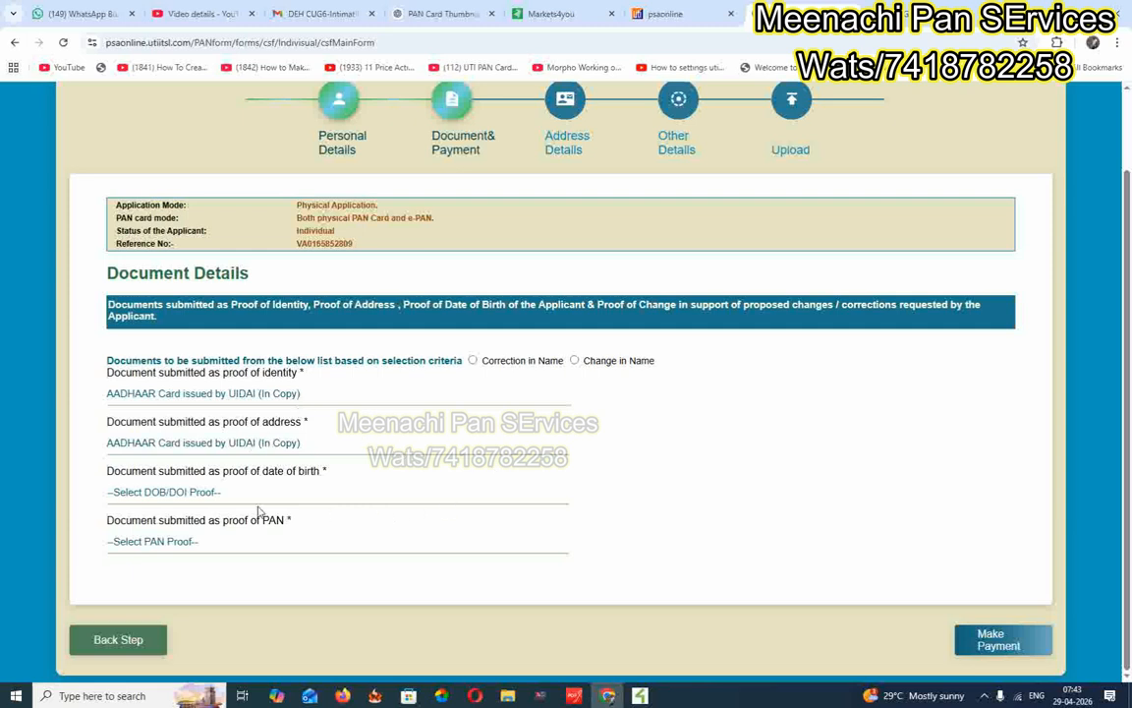
Pick the Matriculation certificate for DOB proof and Copy of PAN Card for PAN proof.
{"action": "left_click", "coordinate": [201, 494]}
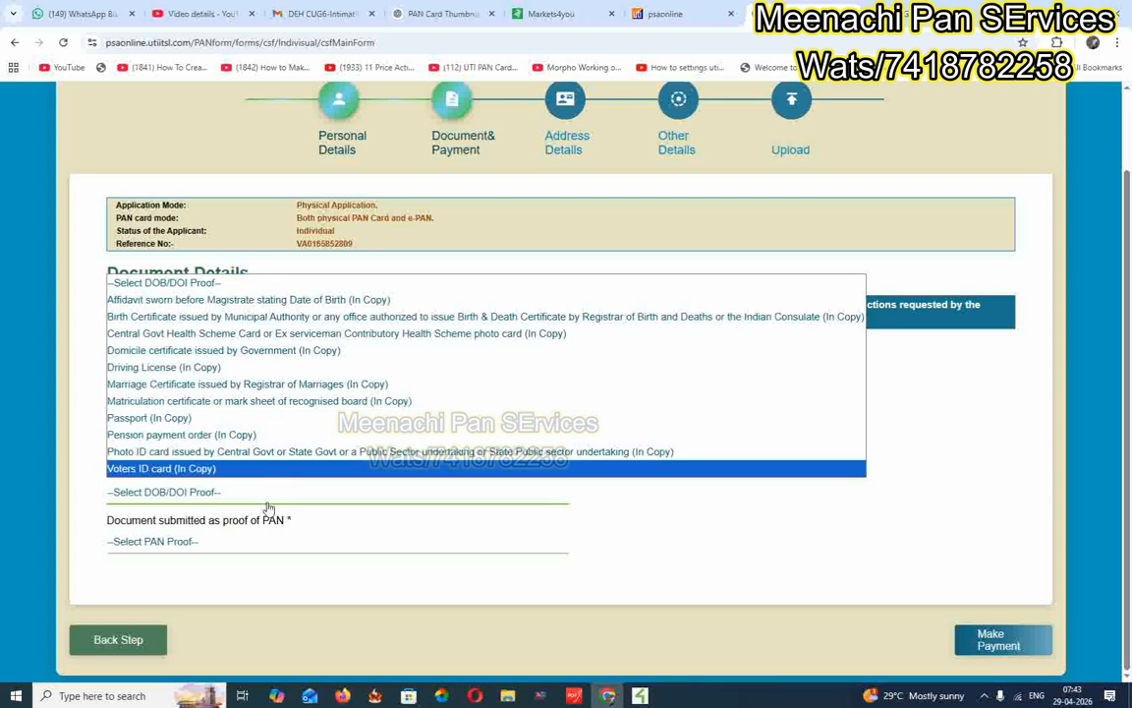
{"action": "left_click", "coordinate": [246, 401]}
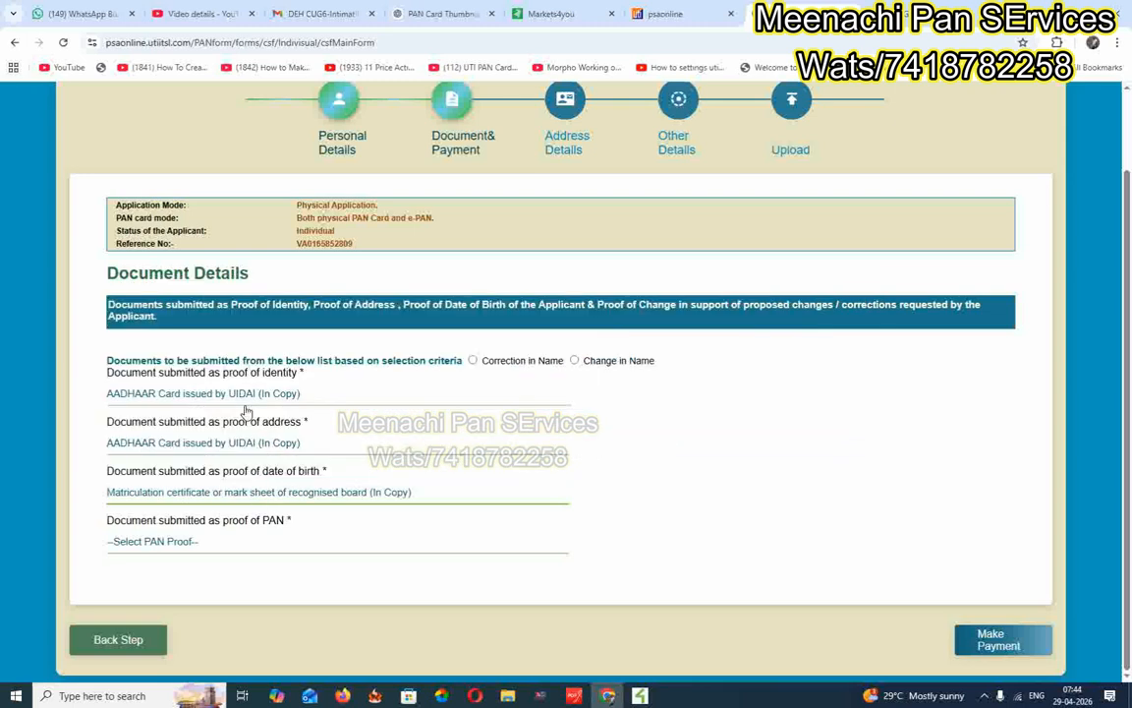
{"action": "left_click", "coordinate": [197, 541]}
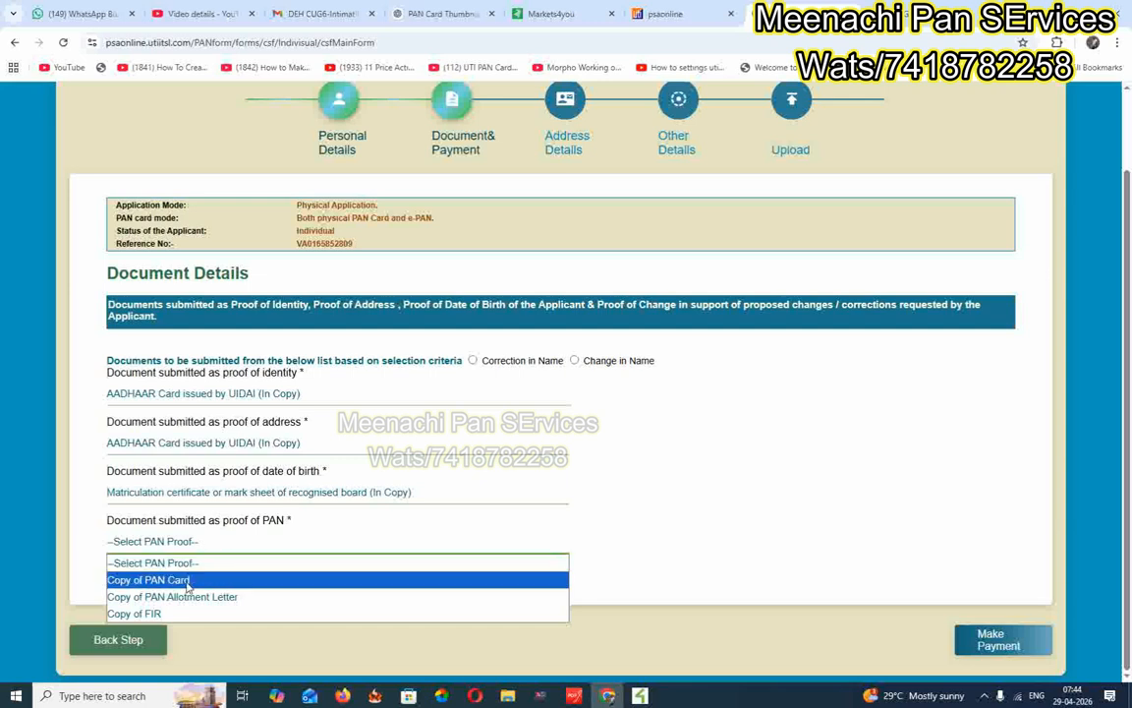
{"action": "left_click", "coordinate": [187, 580]}
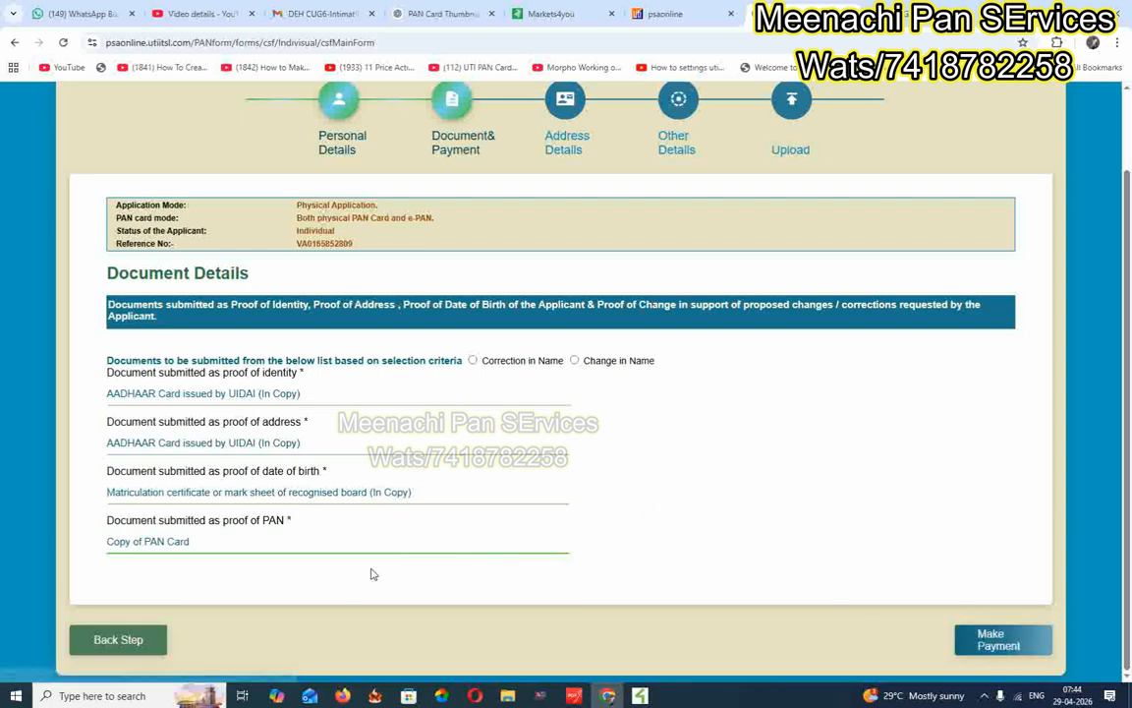
{"action": "left_click", "coordinate": [334, 548]}
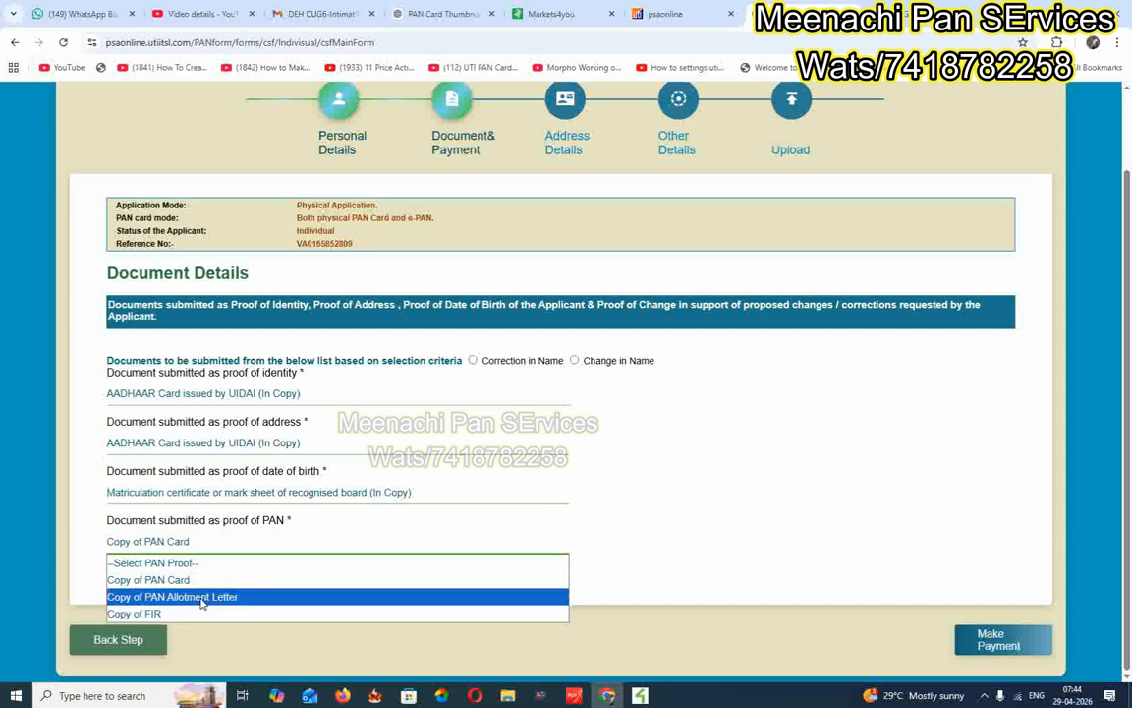
{"action": "left_click", "coordinate": [202, 580]}
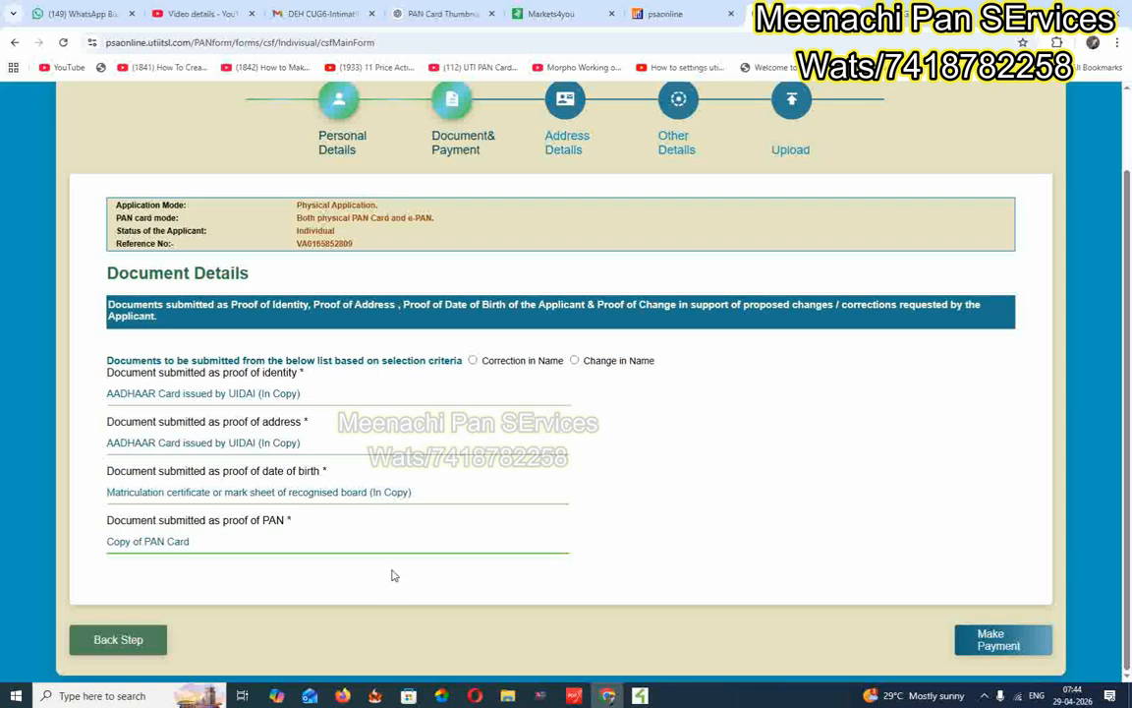
Select Correction in Name, proceed to payment and acknowledge the AADHAAR authentication notice.
{"action": "left_click", "coordinate": [988, 645]}
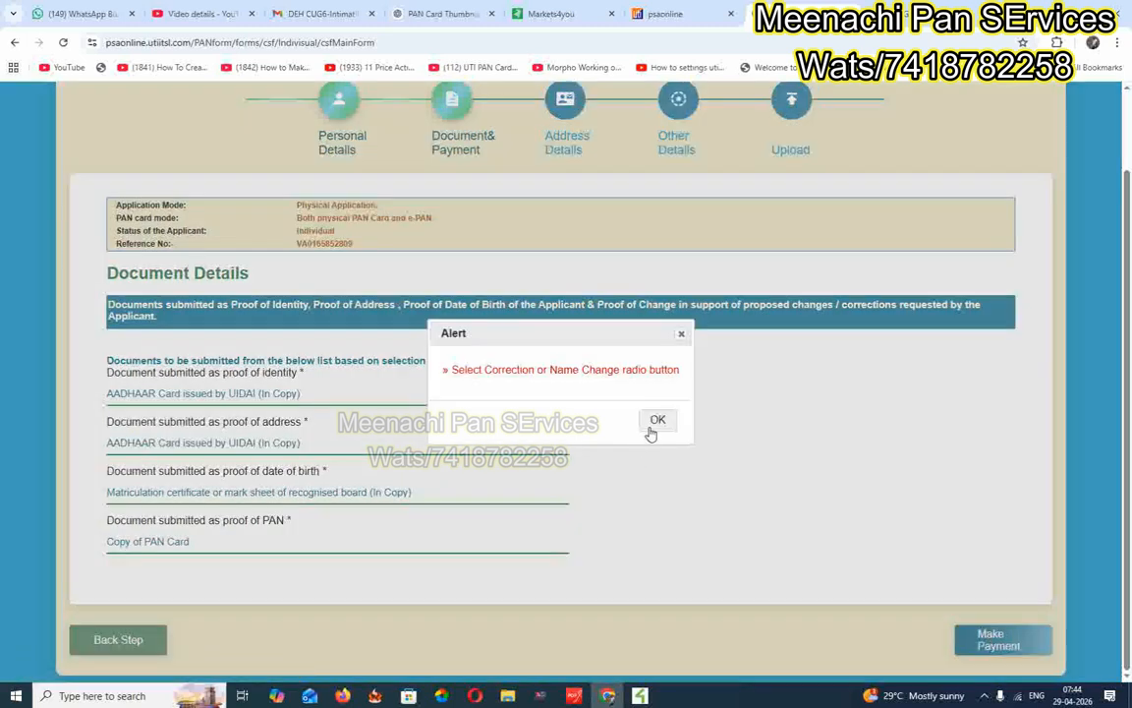
{"action": "left_click", "coordinate": [653, 424]}
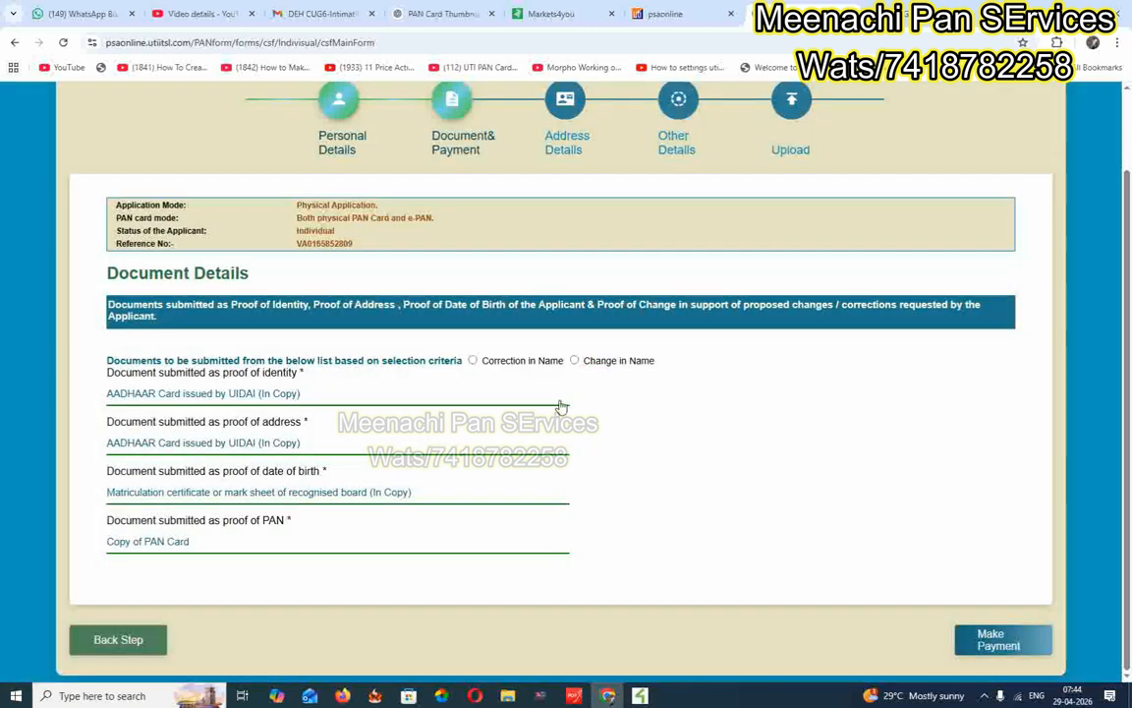
{"action": "left_click", "coordinate": [473, 360]}
{"action": "left_click", "coordinate": [575, 361]}
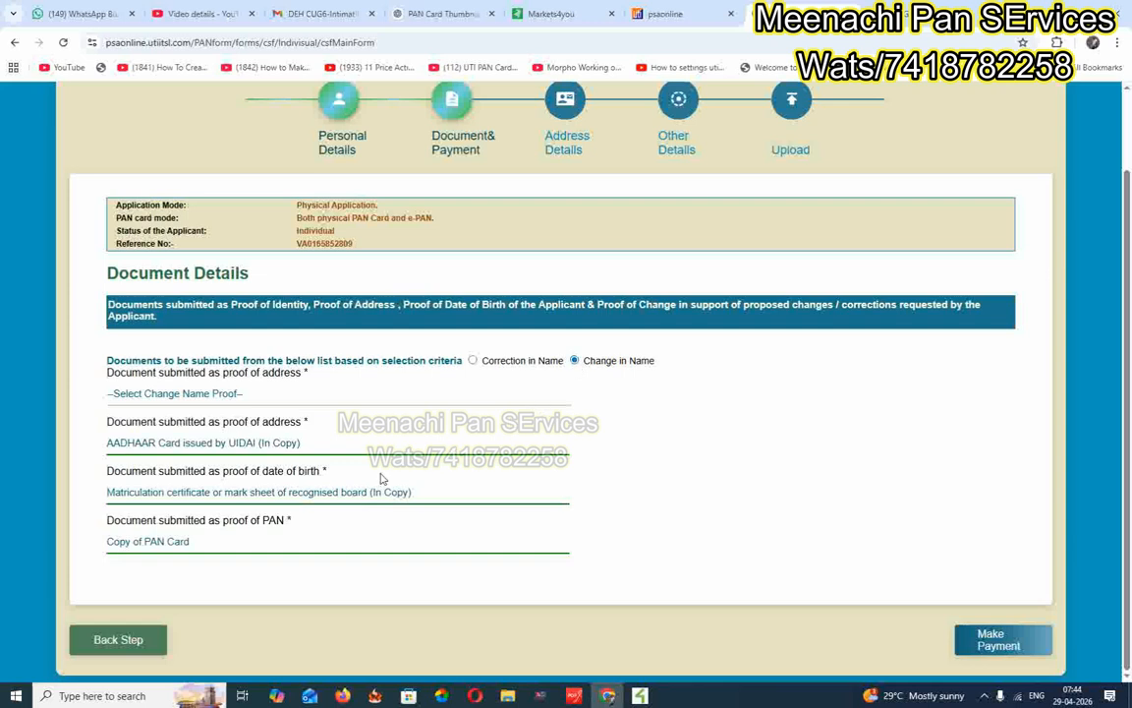
{"action": "left_click", "coordinate": [194, 394]}
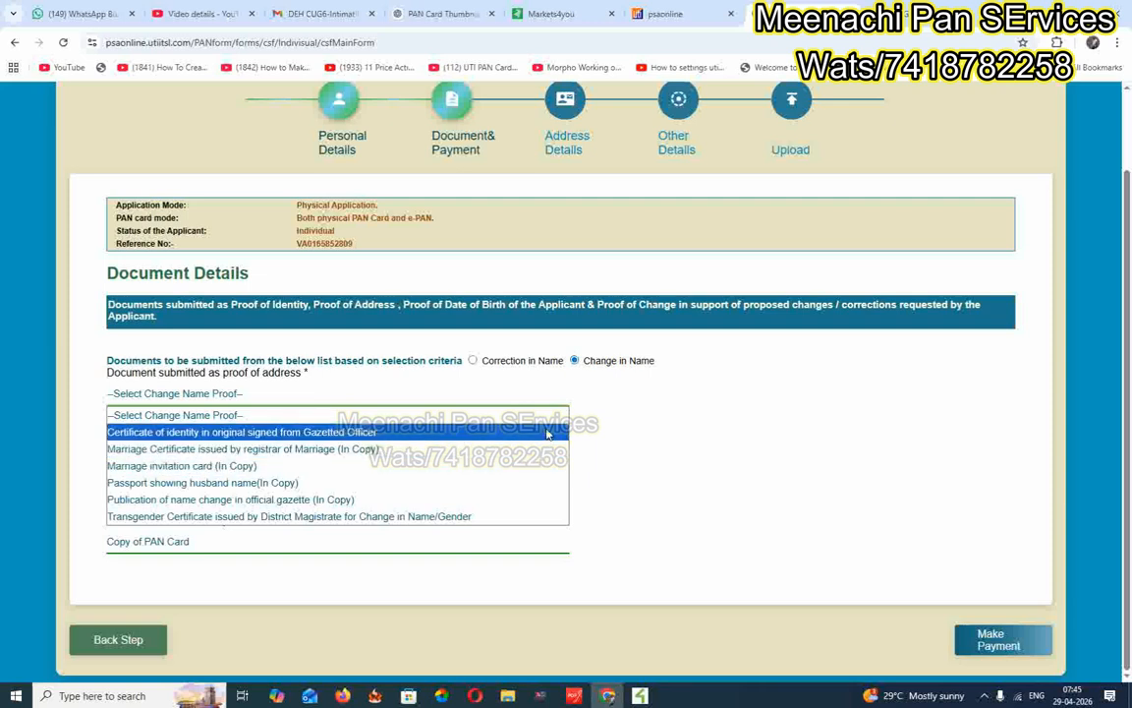
{"action": "left_click", "coordinate": [474, 360]}
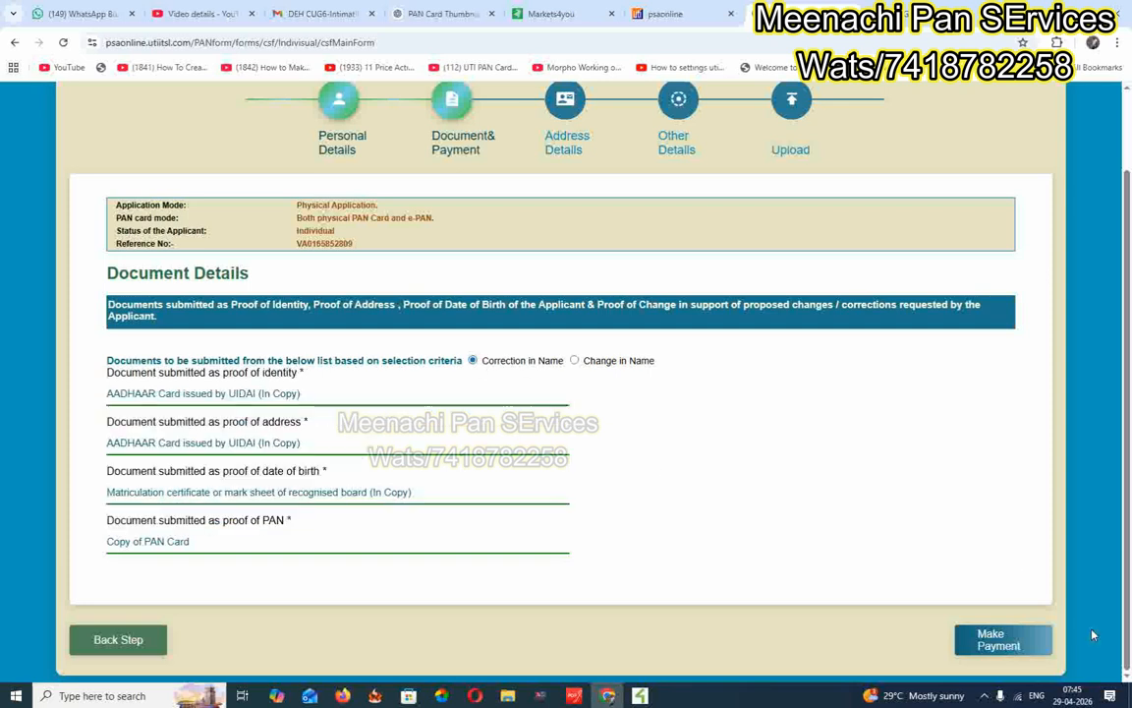
{"action": "left_click", "coordinate": [1013, 643]}
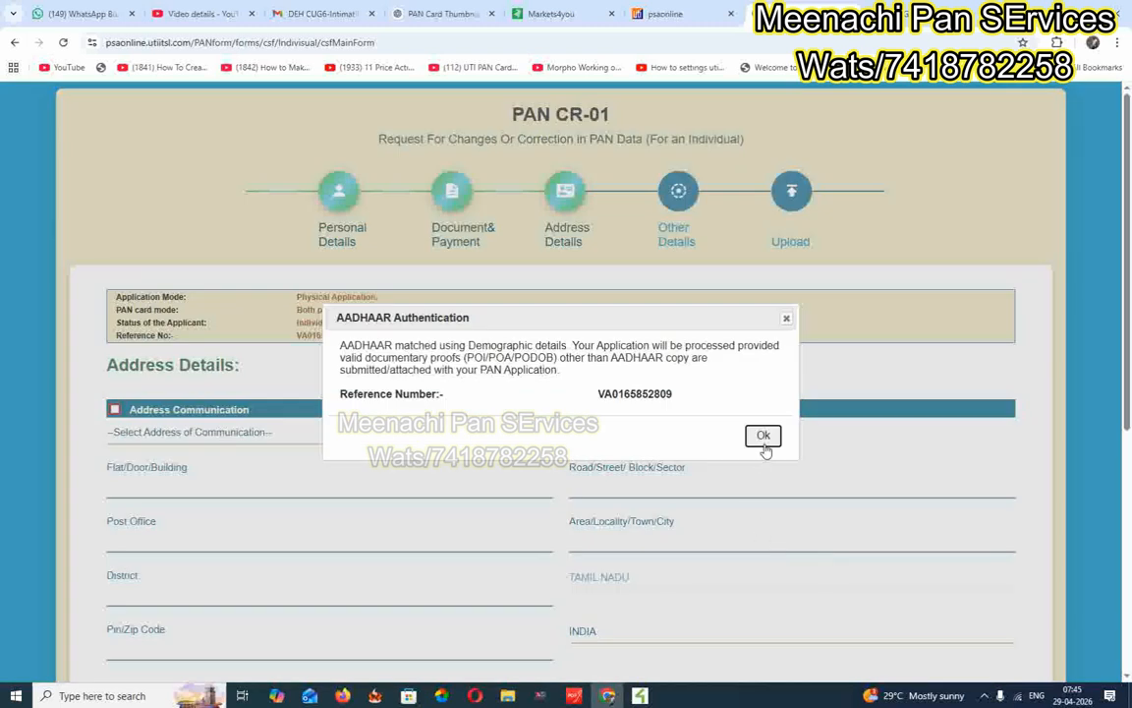
{"action": "left_click", "coordinate": [764, 437]}
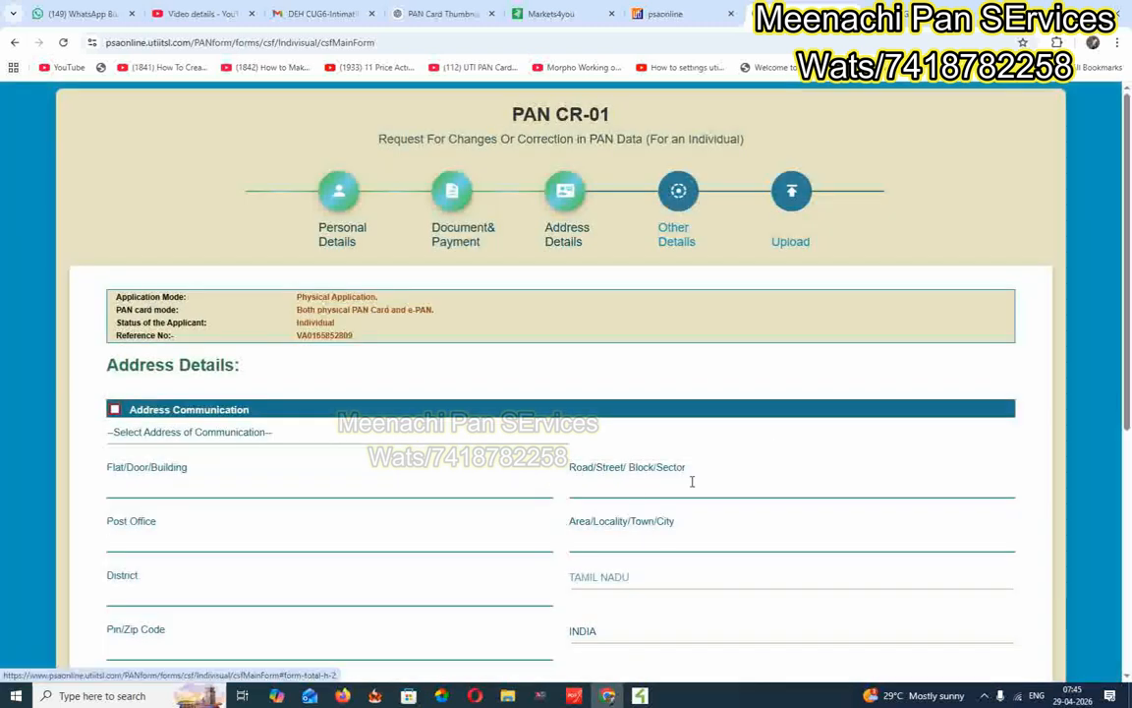
Use RESIDENCE as the address for communication.
{"action": "scroll", "coordinate": [645, 510], "scroll_direction": "down", "scroll_amount": 3}
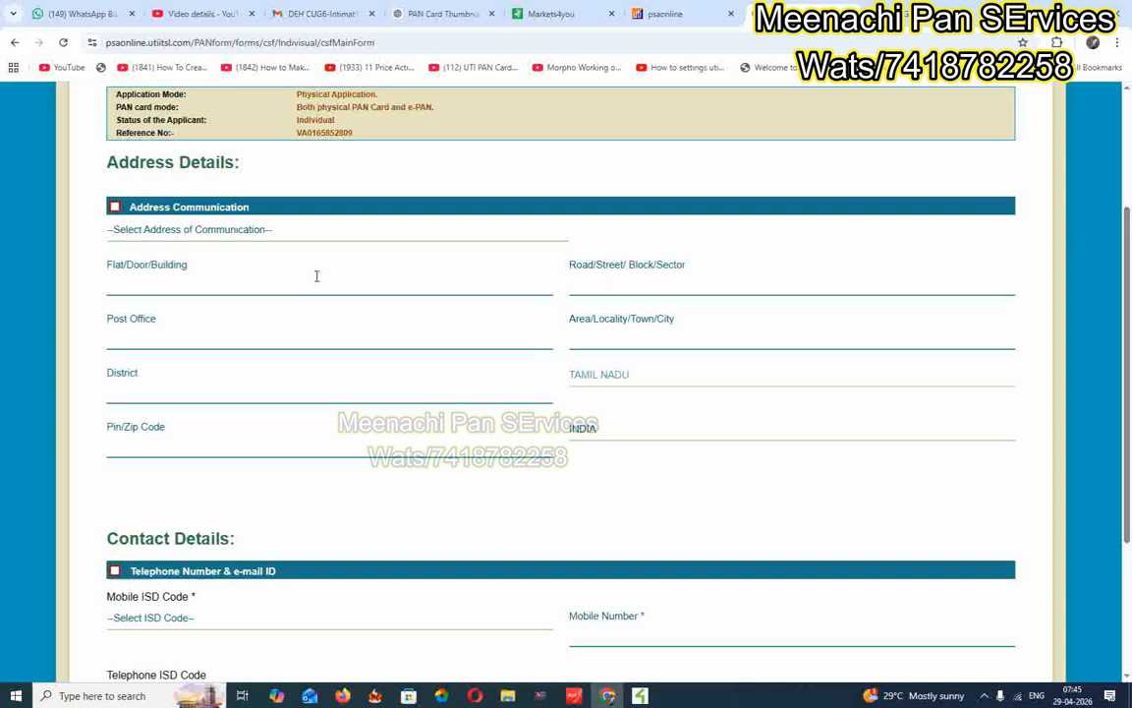
{"action": "left_click", "coordinate": [253, 232]}
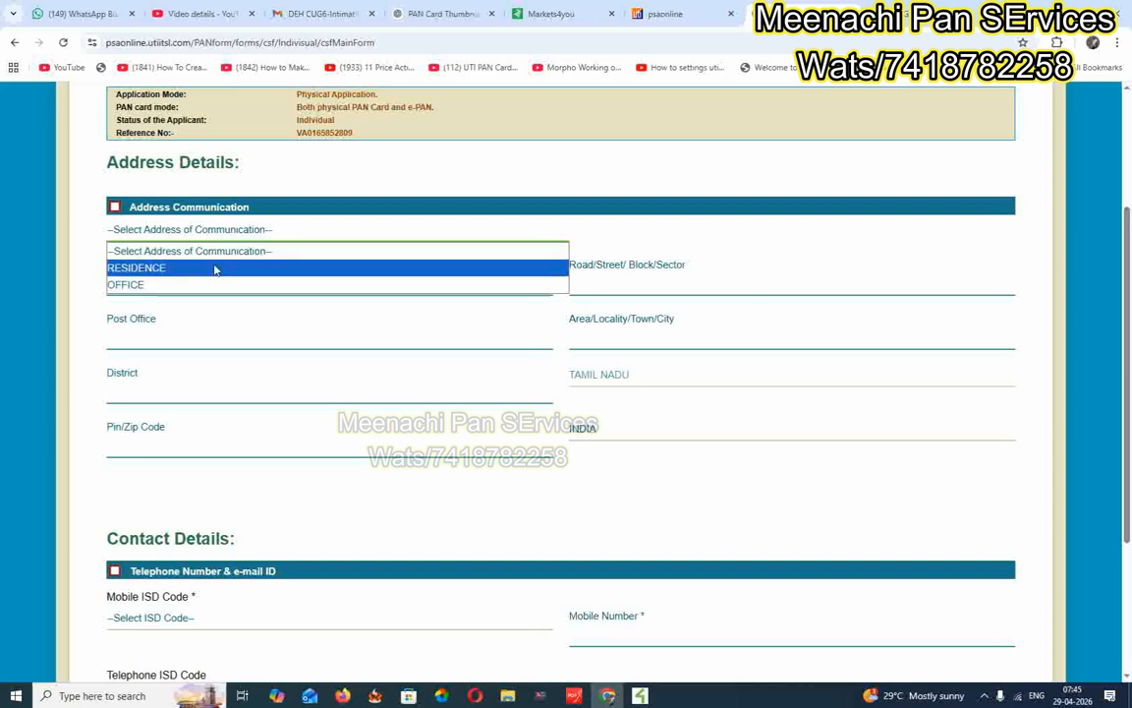
{"action": "left_click", "coordinate": [215, 266]}
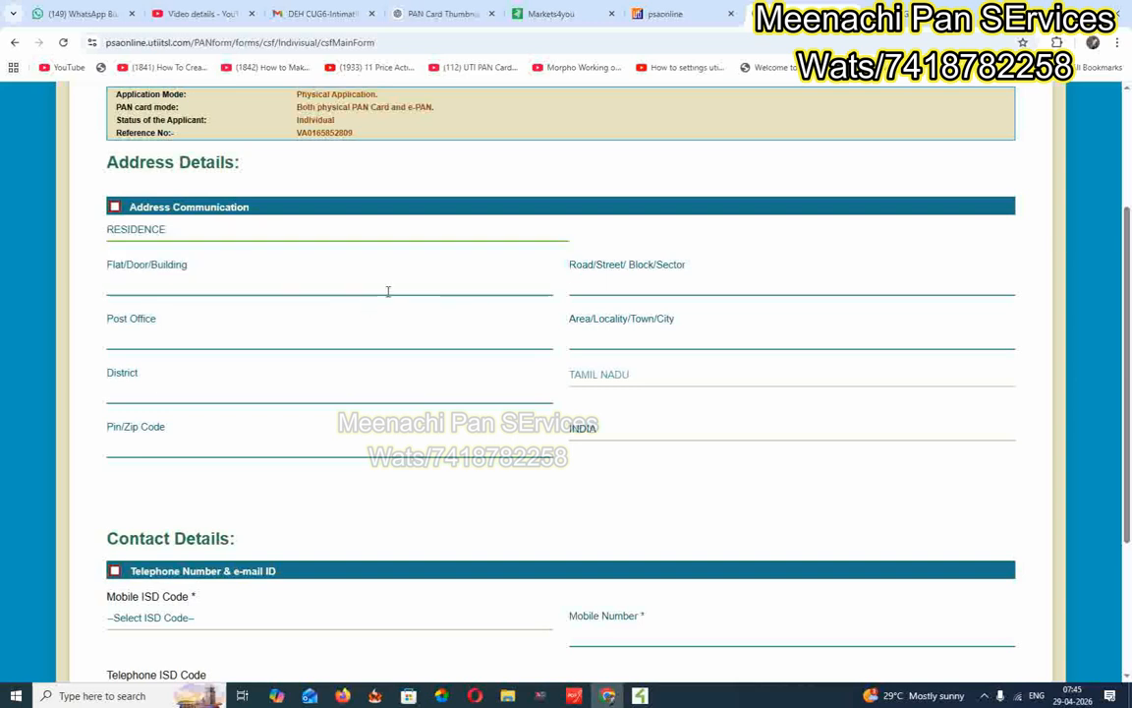
{"action": "scroll", "coordinate": [590, 334], "scroll_direction": "down", "scroll_amount": 1}
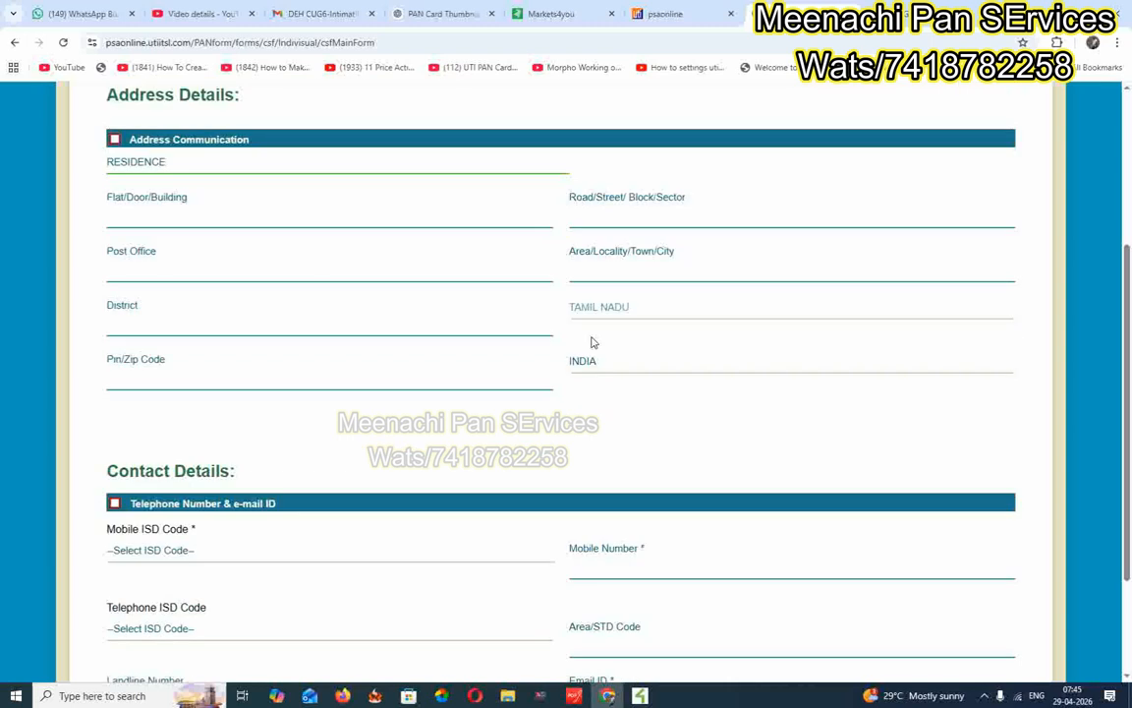
{"action": "scroll", "coordinate": [523, 255], "scroll_direction": "down", "scroll_amount": 1}
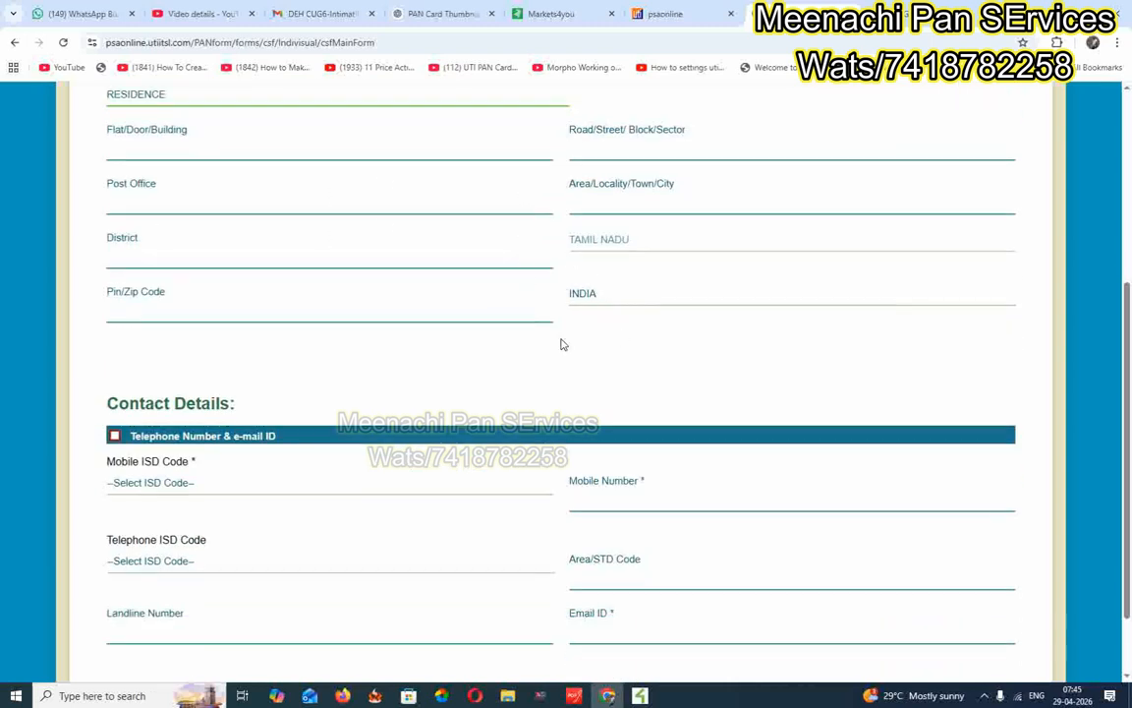
{"action": "scroll", "coordinate": [562, 344], "scroll_direction": "down", "scroll_amount": 1}
{"action": "scroll", "coordinate": [562, 344], "scroll_direction": "down", "scroll_amount": 1}
Set both the mobile and telephone ISD codes to INDIA (91).
{"action": "left_click", "coordinate": [215, 398]}
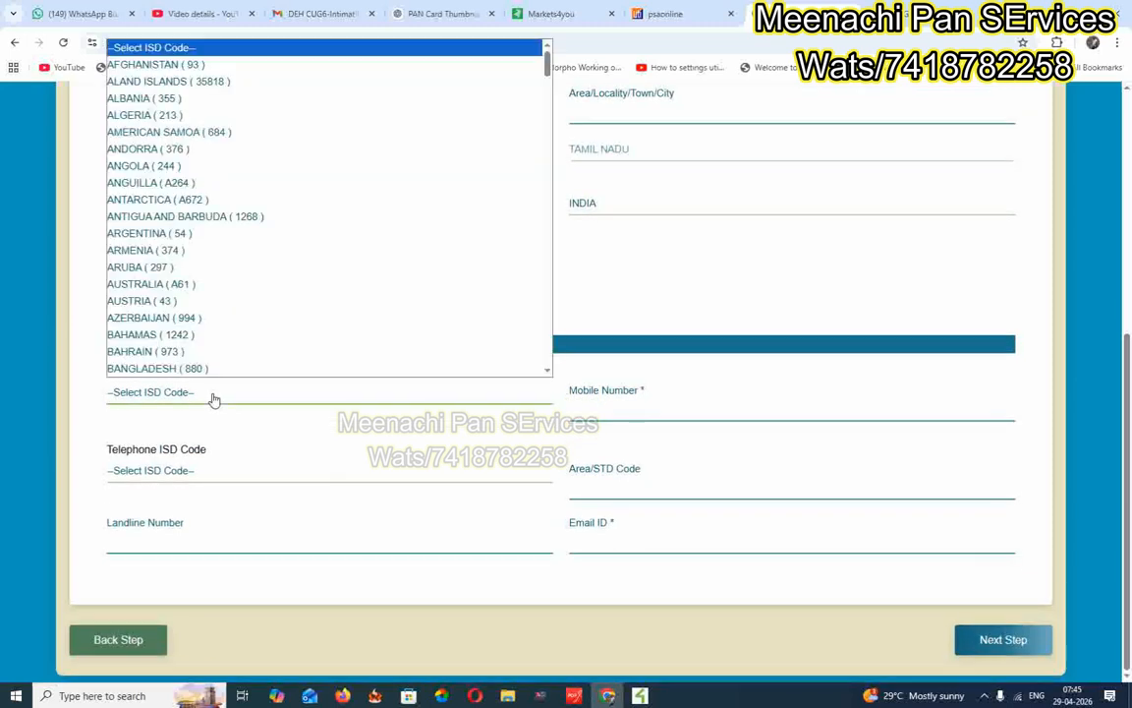
{"action": "type", "text": "in"}
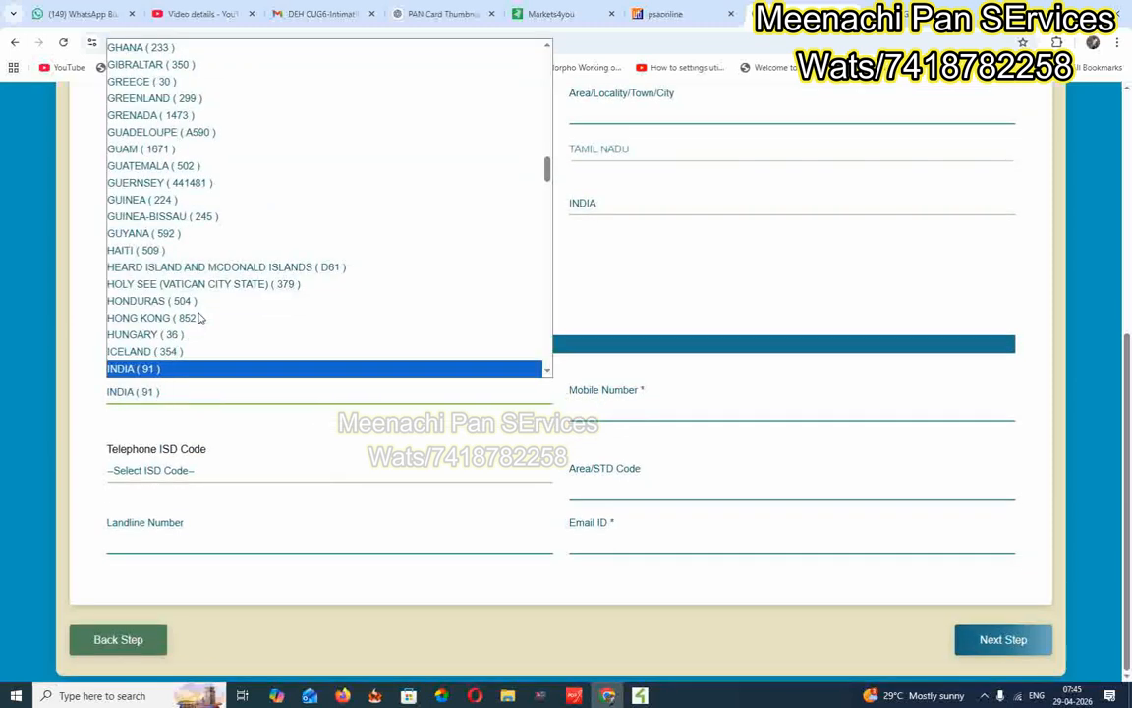
{"action": "left_click", "coordinate": [195, 368]}
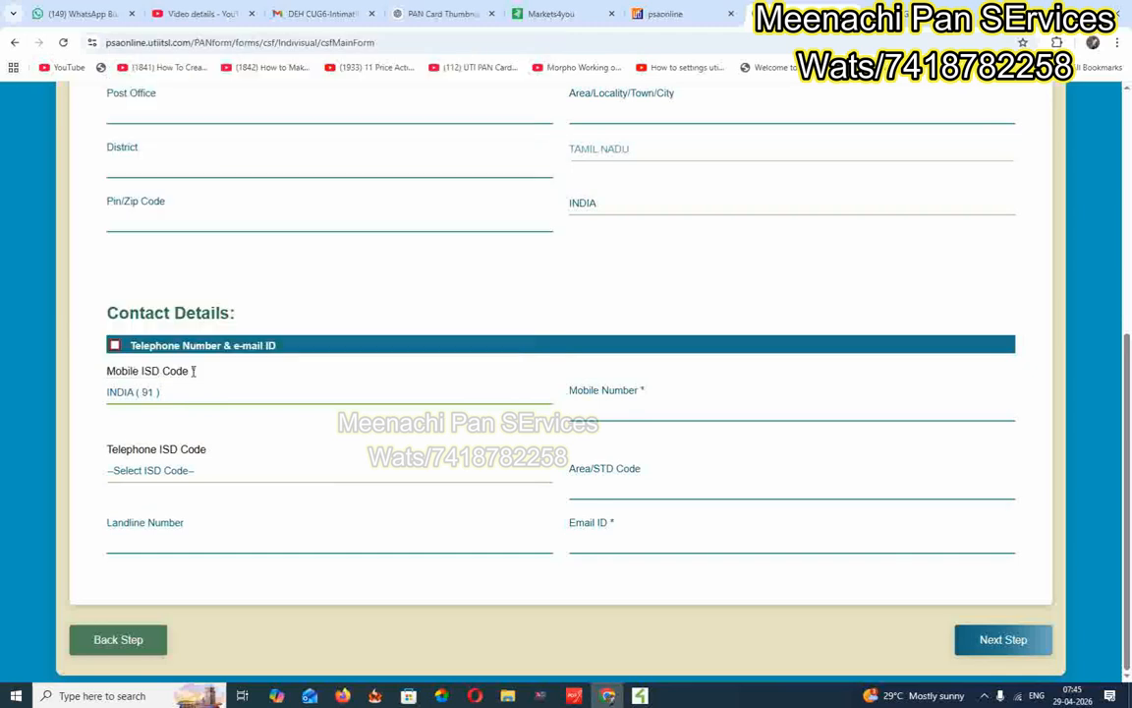
{"action": "left_click", "coordinate": [622, 405]}
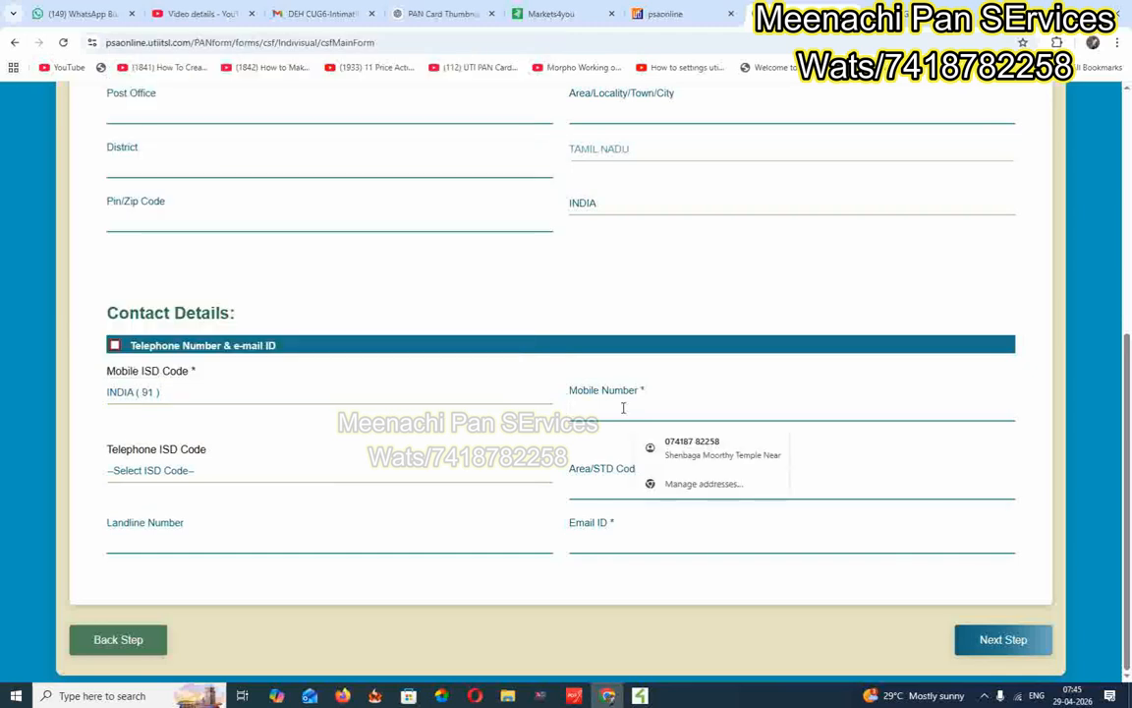
{"action": "left_click", "coordinate": [180, 471]}
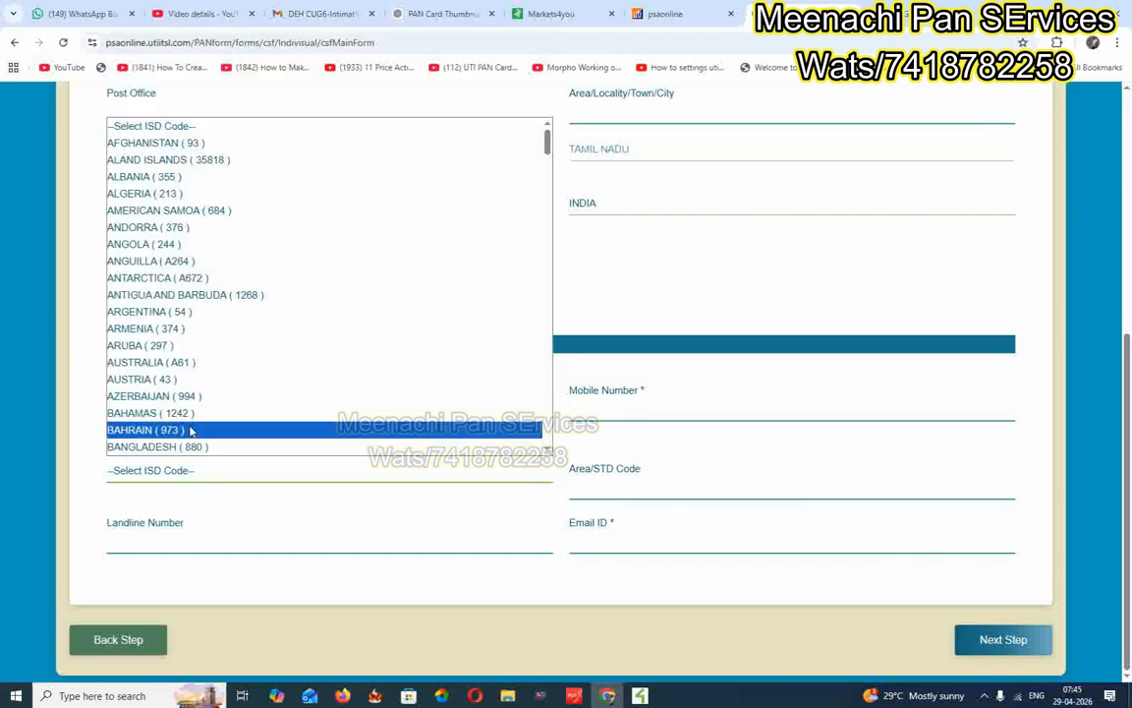
{"action": "key", "text": "i"}
{"action": "key", "text": "n"}
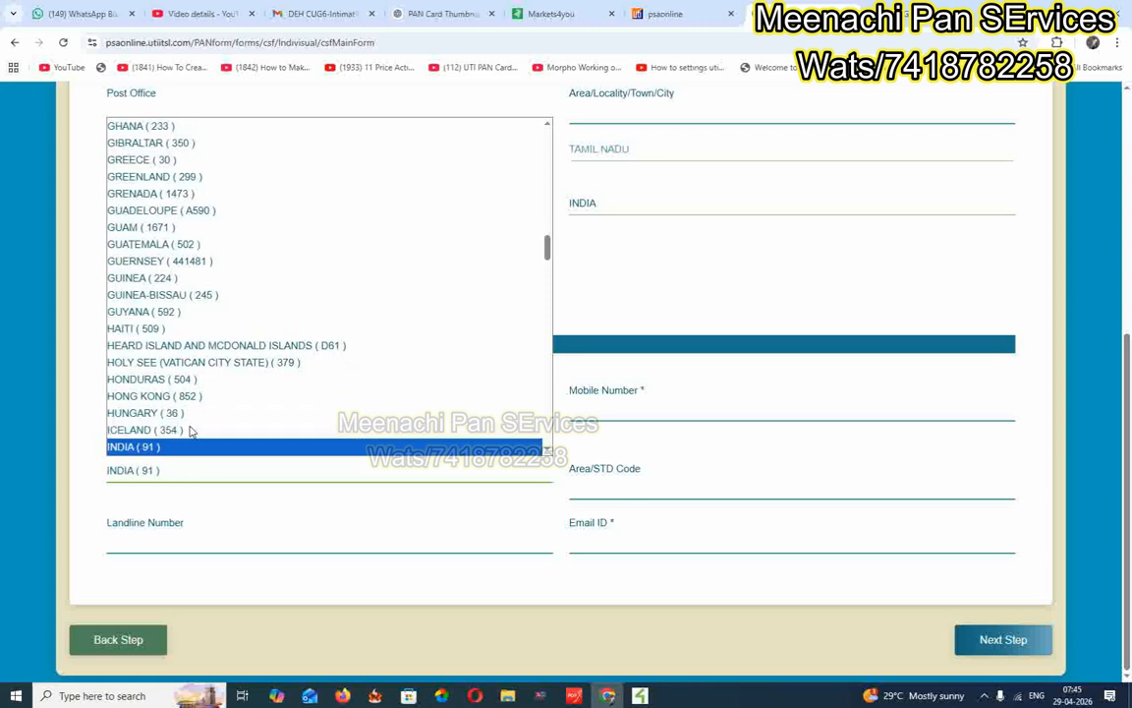
{"action": "left_click", "coordinate": [191, 448]}
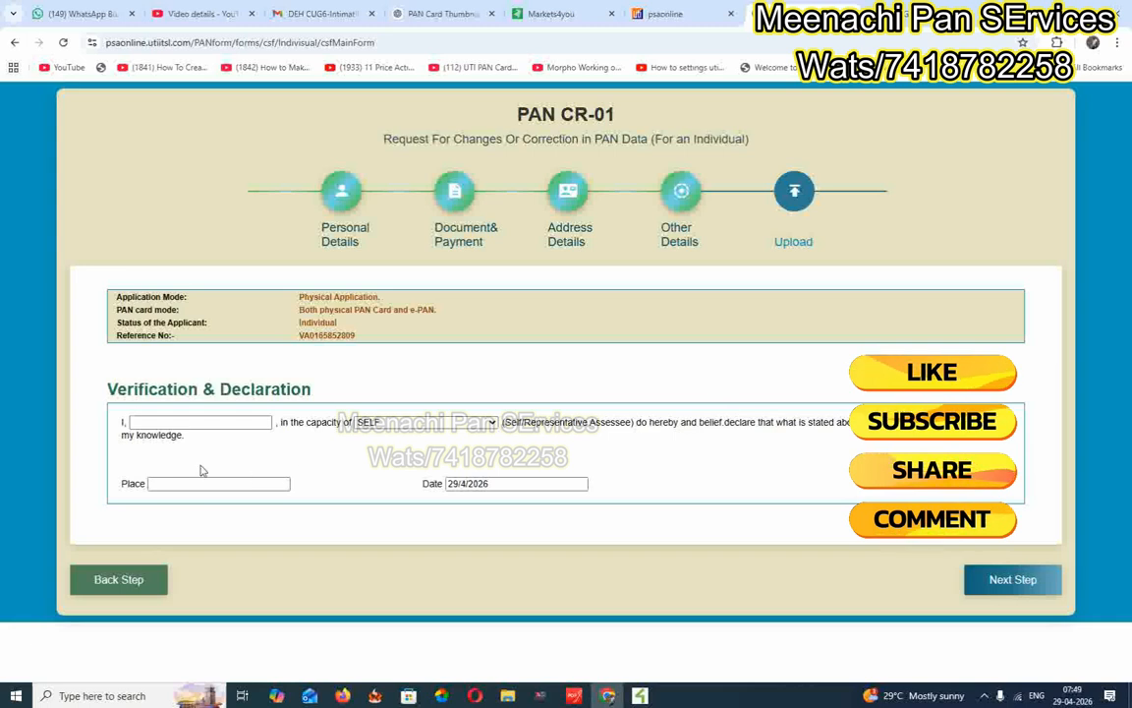
Sign the declaration with the applicant's name and place MADURAI, then continue to Documents Upload.
{"action": "left_click", "coordinate": [178, 423]}
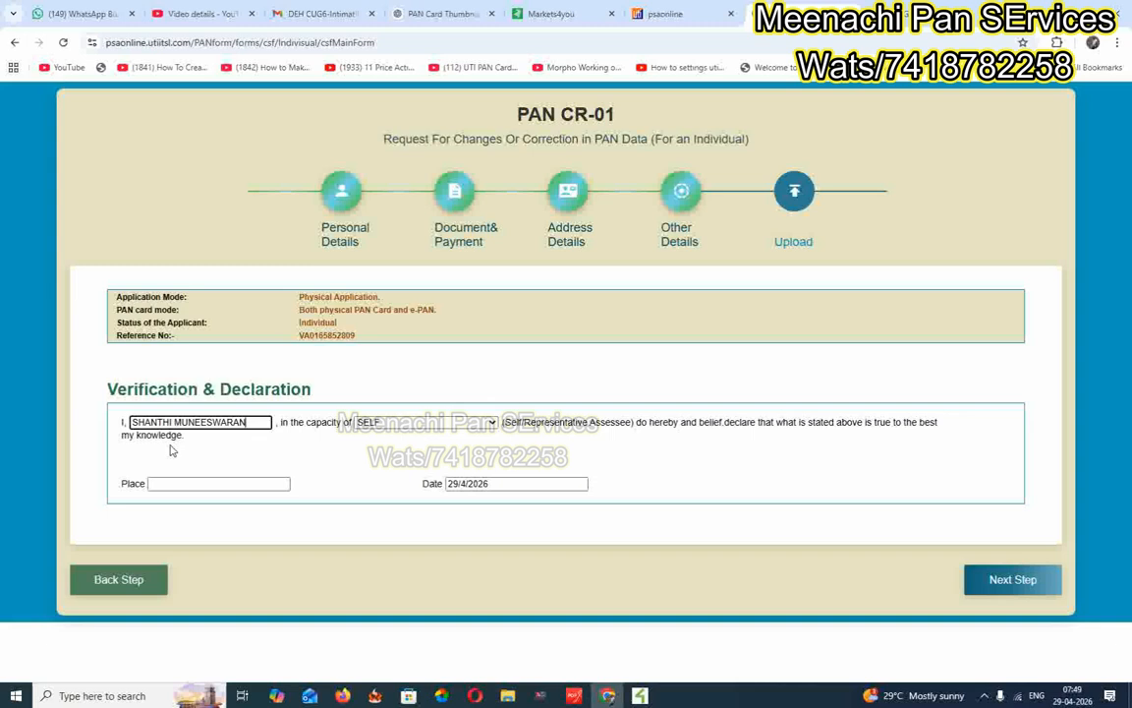
{"action": "left_click", "coordinate": [252, 484]}
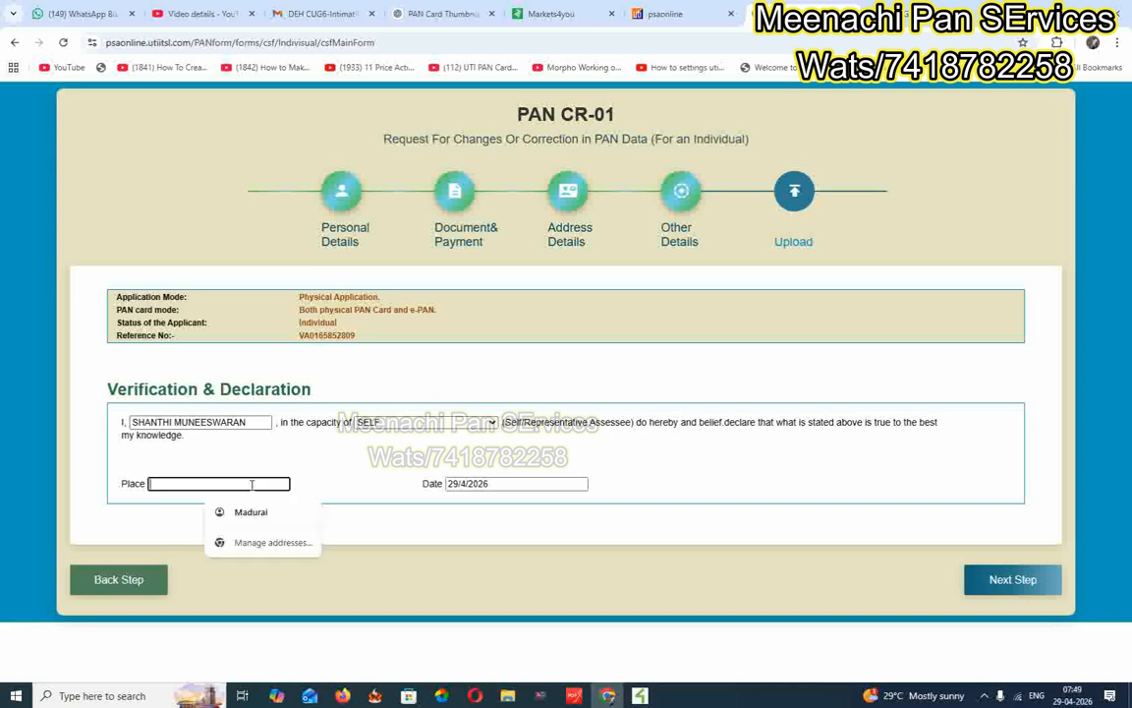
{"action": "left_click", "coordinate": [285, 517]}
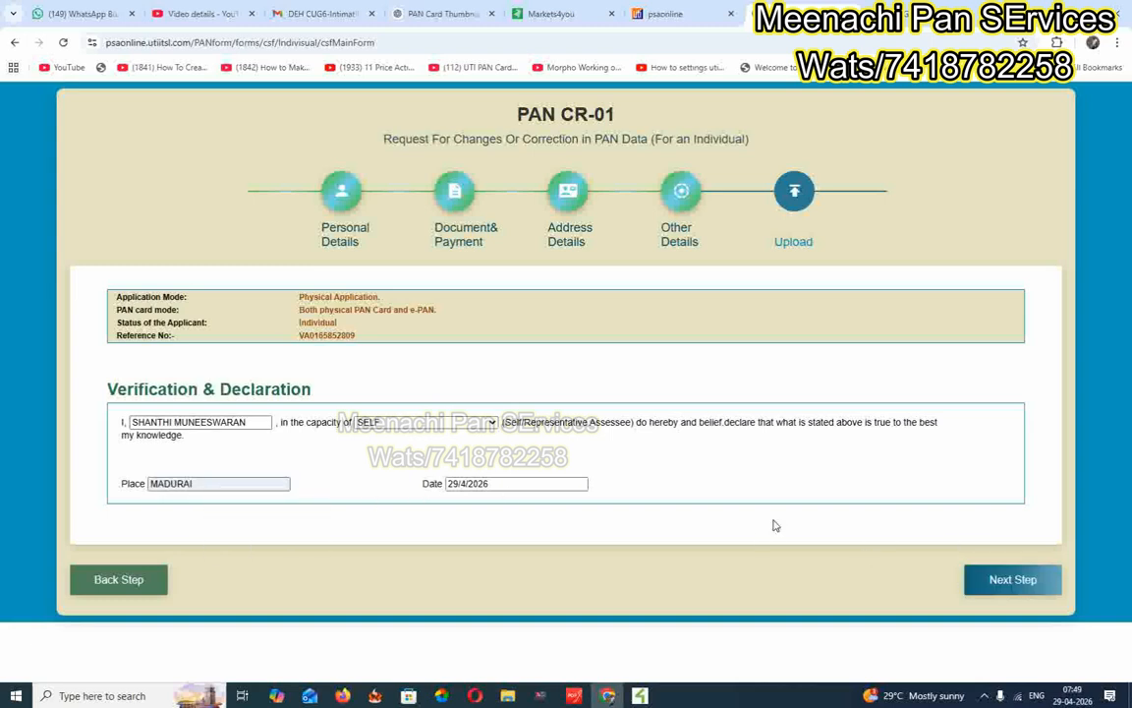
{"action": "left_click", "coordinate": [1012, 580]}
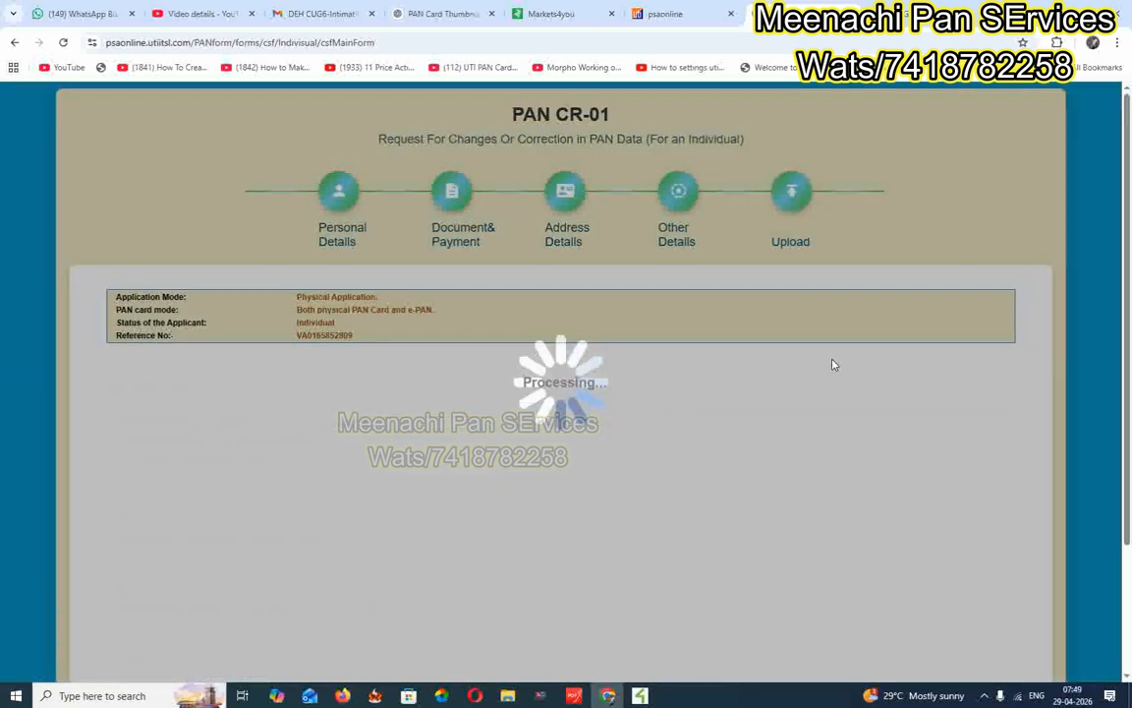
{"action": "scroll", "coordinate": [753, 349], "scroll_direction": "down", "scroll_amount": 2}
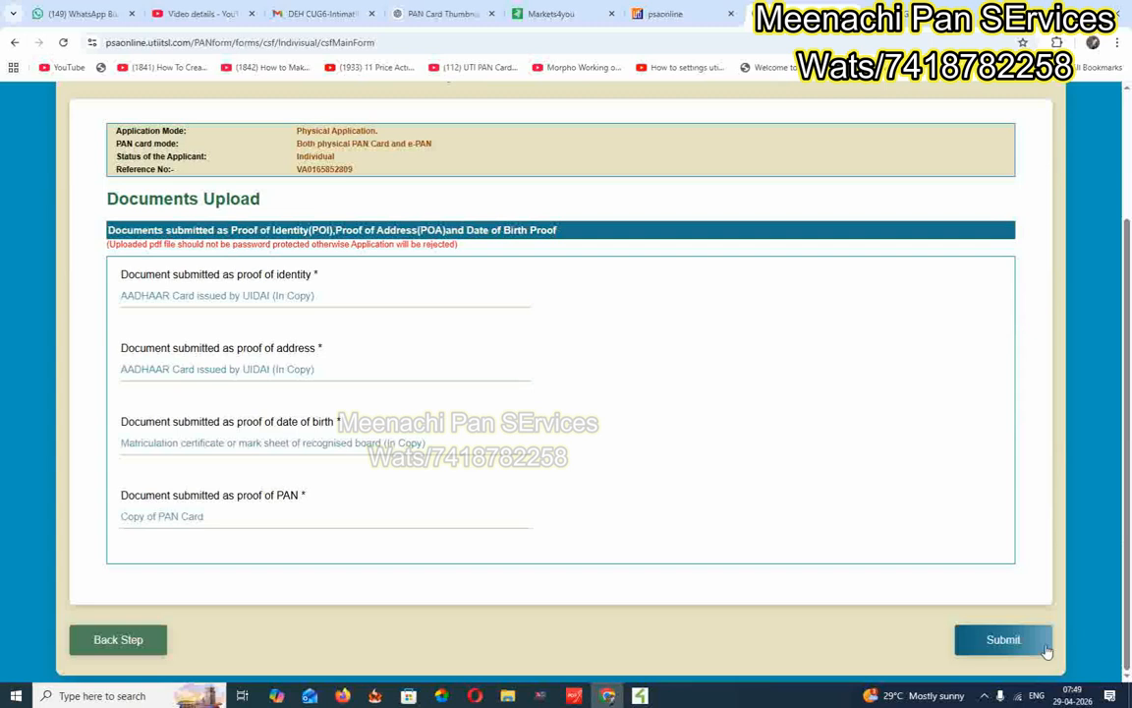
Submit the correction application and download its acknowledgment receipt as a PDF.
{"action": "left_click", "coordinate": [1001, 642]}
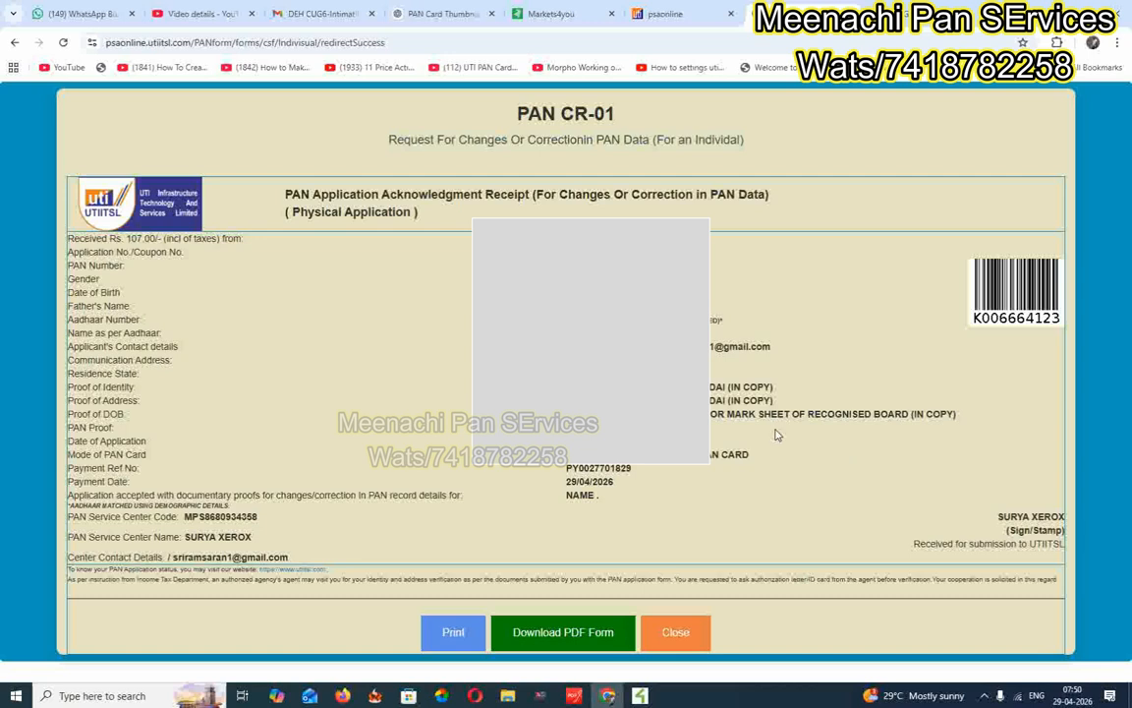
{"action": "left_click", "coordinate": [577, 635]}
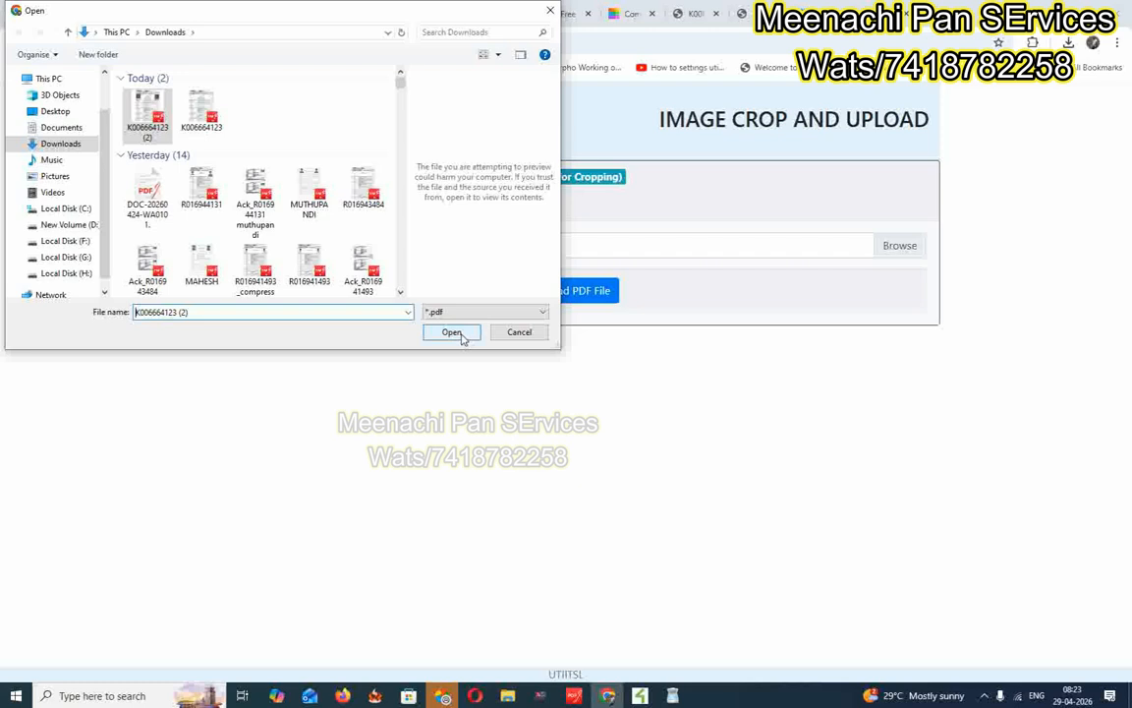
Choose the downloaded acknowledgment PDF and upload it for image cropping.
{"action": "left_click", "coordinate": [452, 332]}
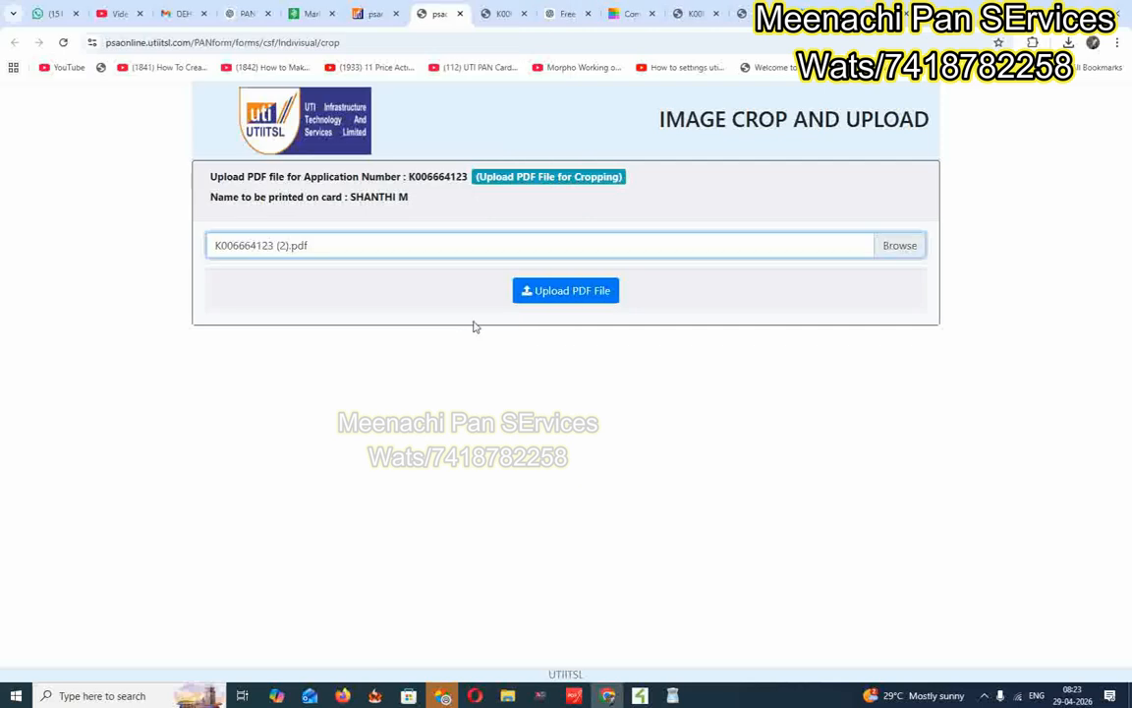
{"action": "left_click", "coordinate": [558, 293]}
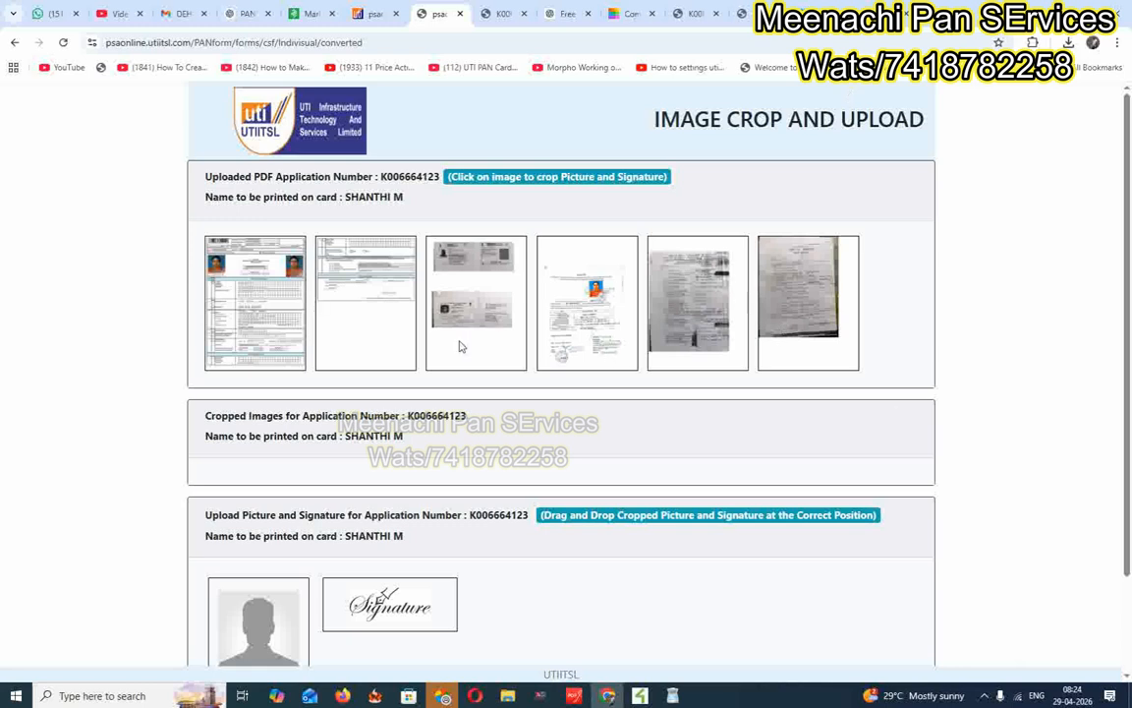
Crop the applicant's photo and signature out of the form pages.
{"action": "left_click", "coordinate": [283, 274]}
{"action": "scroll", "coordinate": [683, 316], "scroll_direction": "down", "scroll_amount": 3}
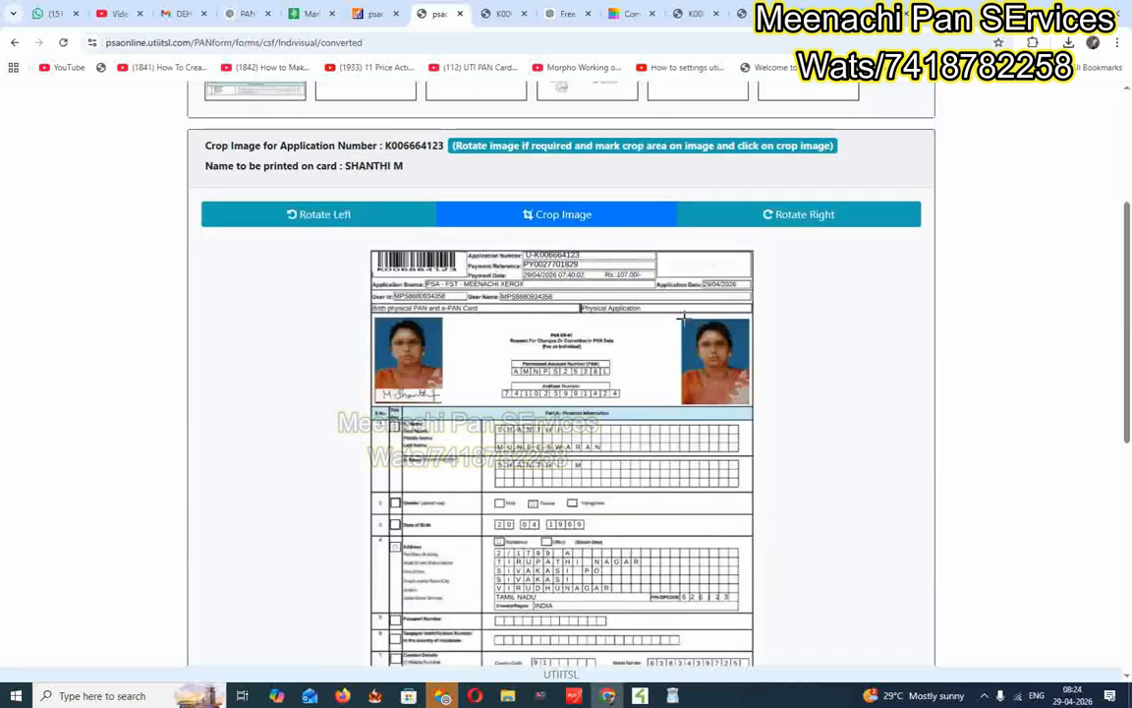
{"action": "left_click_drag", "start_coordinate": [682, 318], "coordinate": [748, 401]}
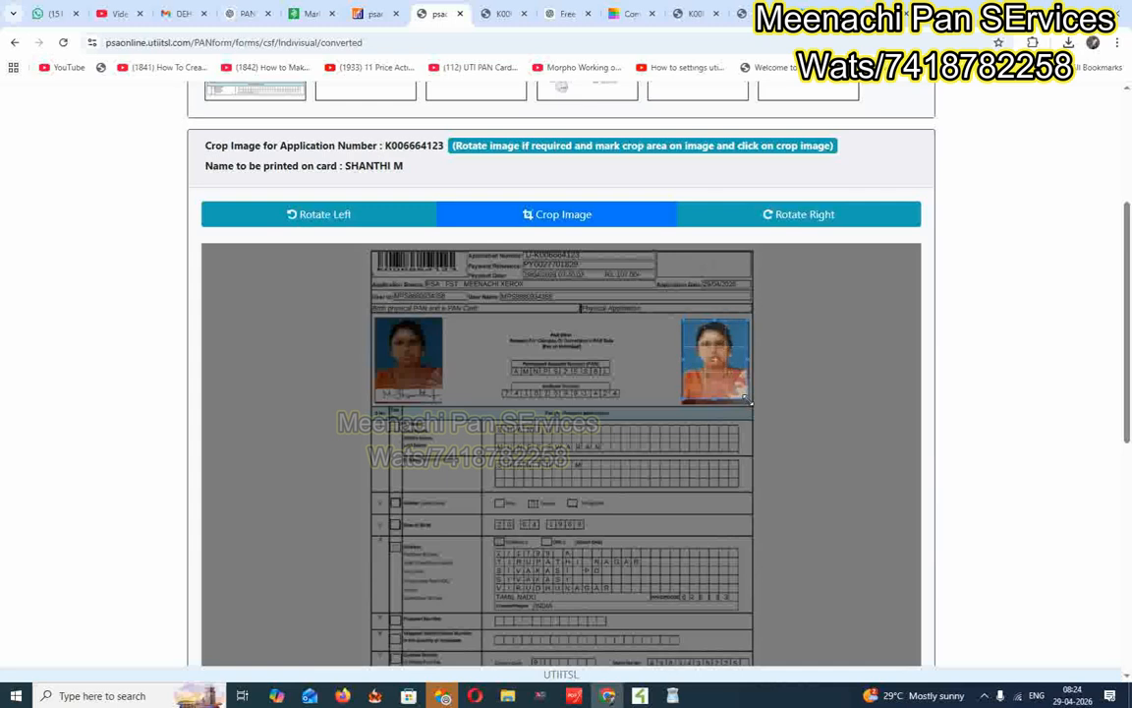
{"action": "left_click", "coordinate": [542, 216]}
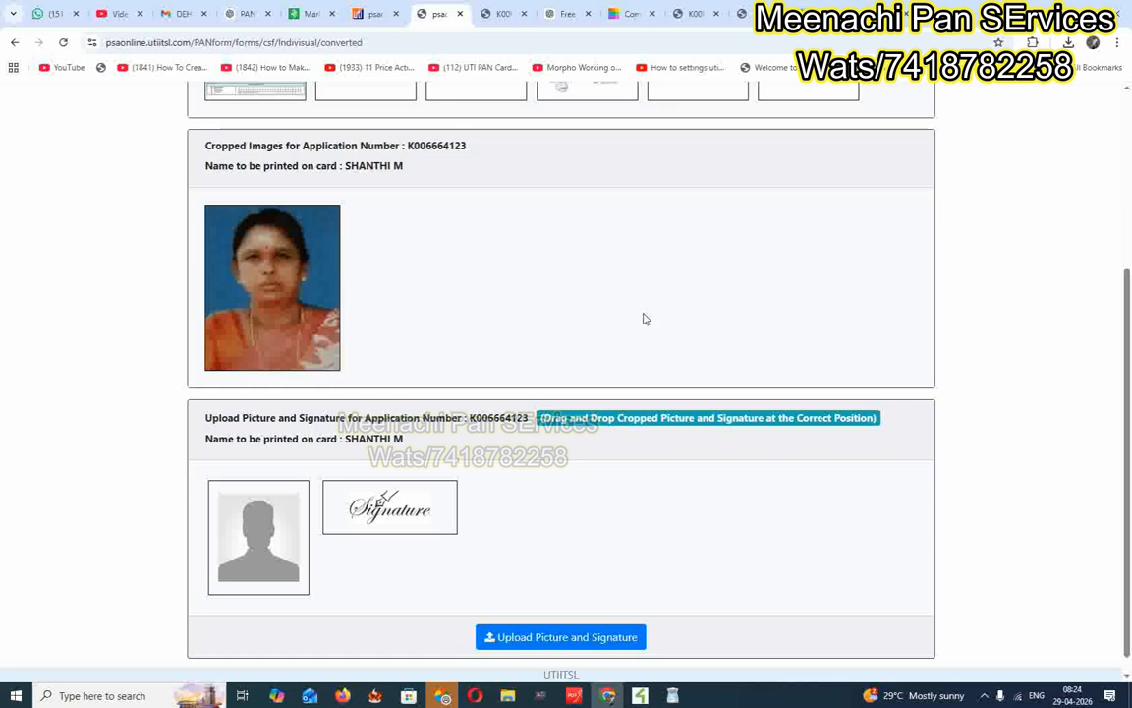
{"action": "scroll", "coordinate": [393, 228], "scroll_direction": "up", "scroll_amount": 2}
{"action": "left_click", "coordinate": [388, 229]}
{"action": "left_click_drag", "start_coordinate": [620, 262], "coordinate": [688, 281]}
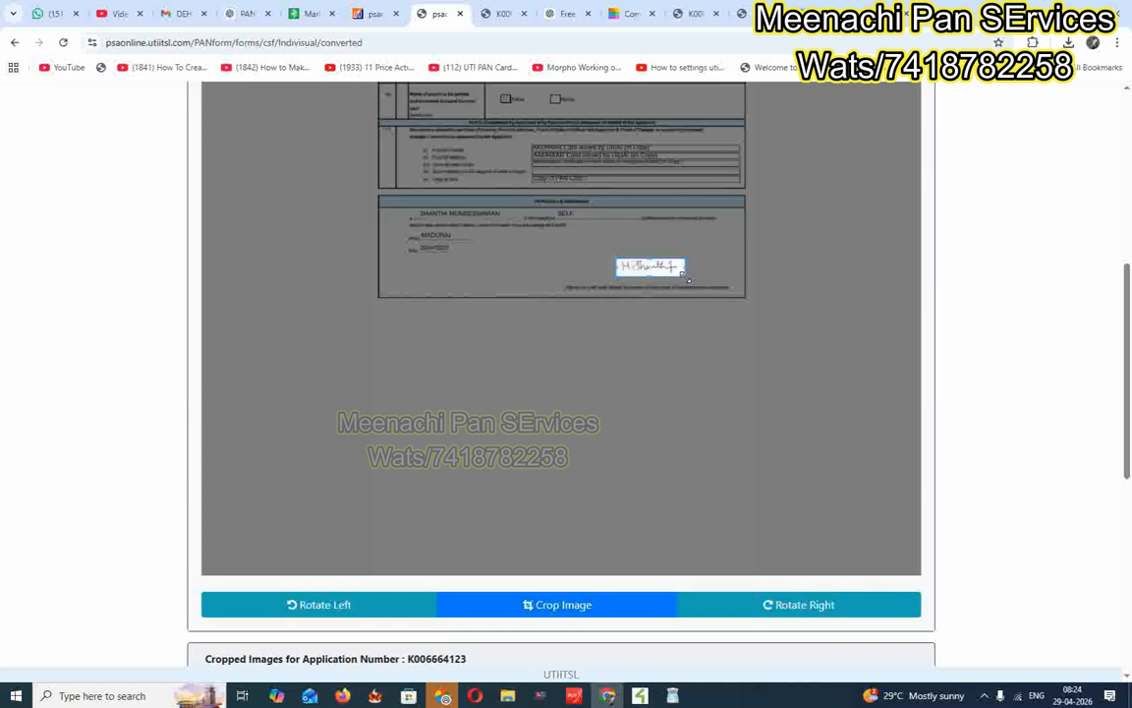
{"action": "left_click", "coordinate": [558, 606]}
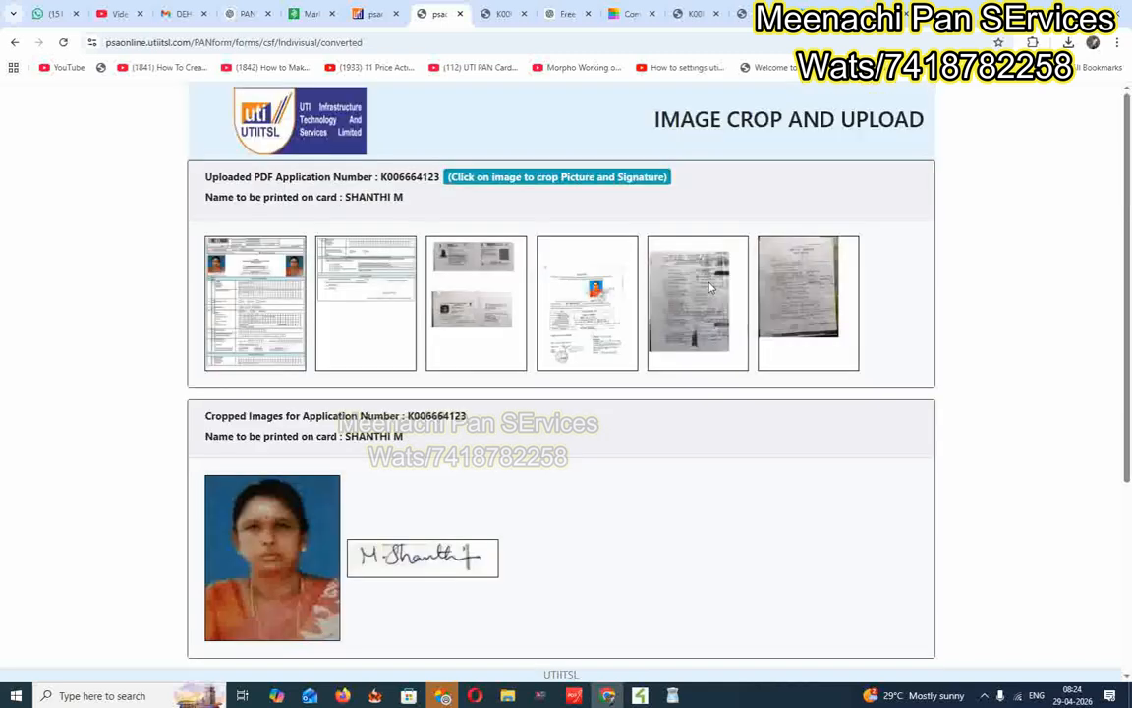
Place the cropped photo and signature in their slots and upload them.
{"action": "scroll", "coordinate": [712, 291], "scroll_direction": "down", "scroll_amount": 5}
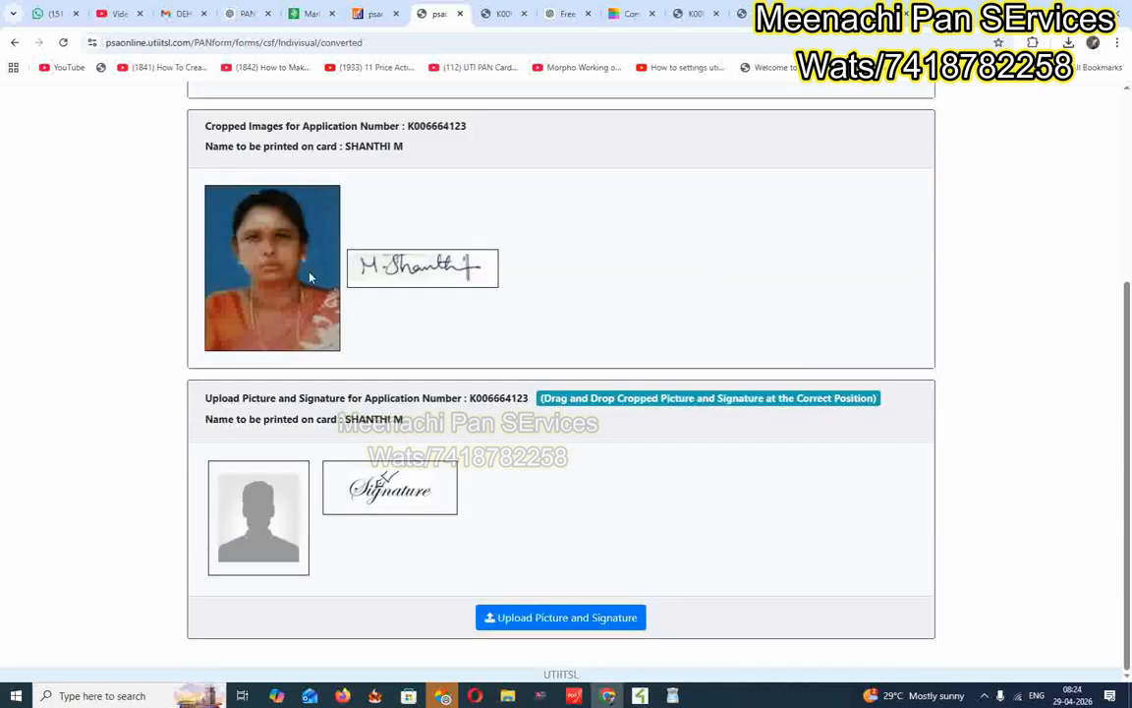
{"action": "left_click_drag", "start_coordinate": [291, 252], "coordinate": [278, 500]}
{"action": "mouse_move", "coordinate": [258, 258]}
{"action": "left_mouse_down"}
{"action": "mouse_move", "coordinate": [440, 351]}
{"action": "mouse_move", "coordinate": [448, 443]}
{"action": "mouse_move", "coordinate": [398, 461]}
{"action": "left_mouse_up"}
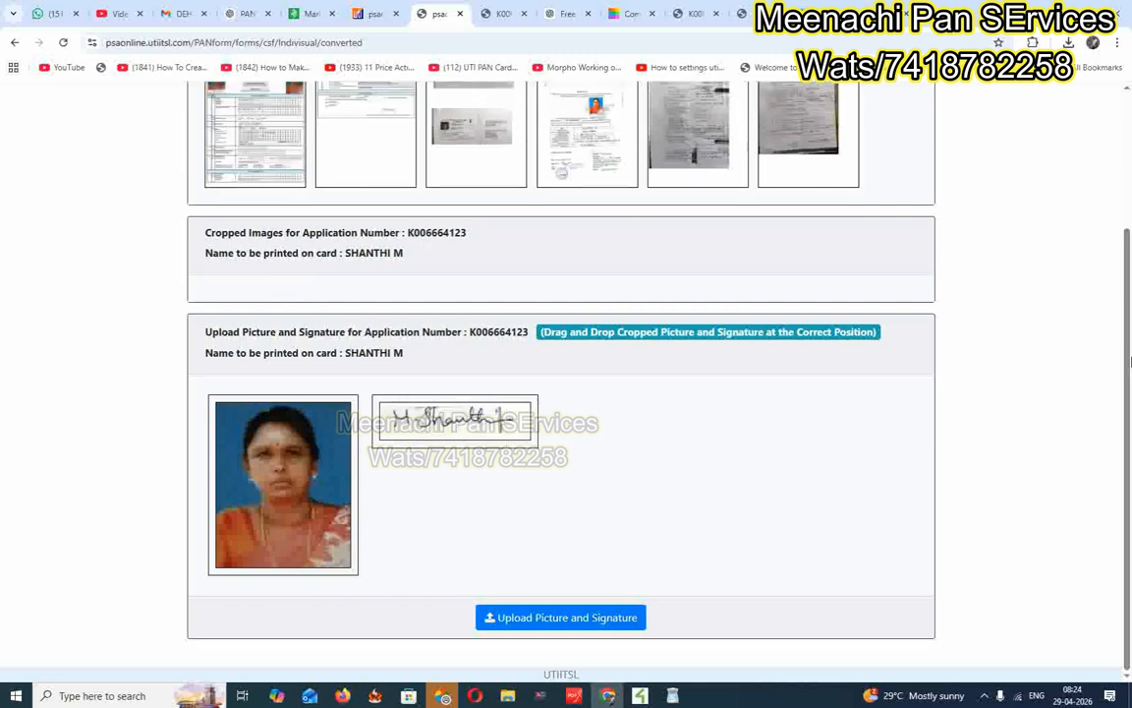
{"action": "scroll", "coordinate": [437, 271], "scroll_direction": "up", "scroll_amount": 2}
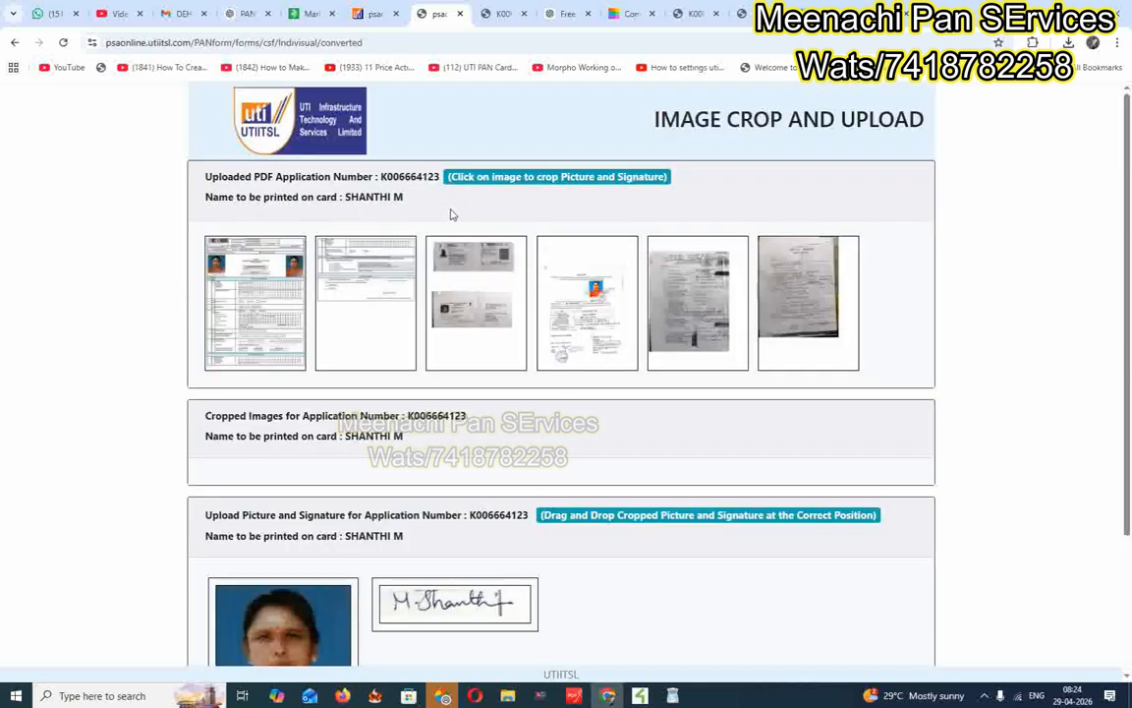
{"action": "scroll", "coordinate": [846, 319], "scroll_direction": "down", "scroll_amount": 2}
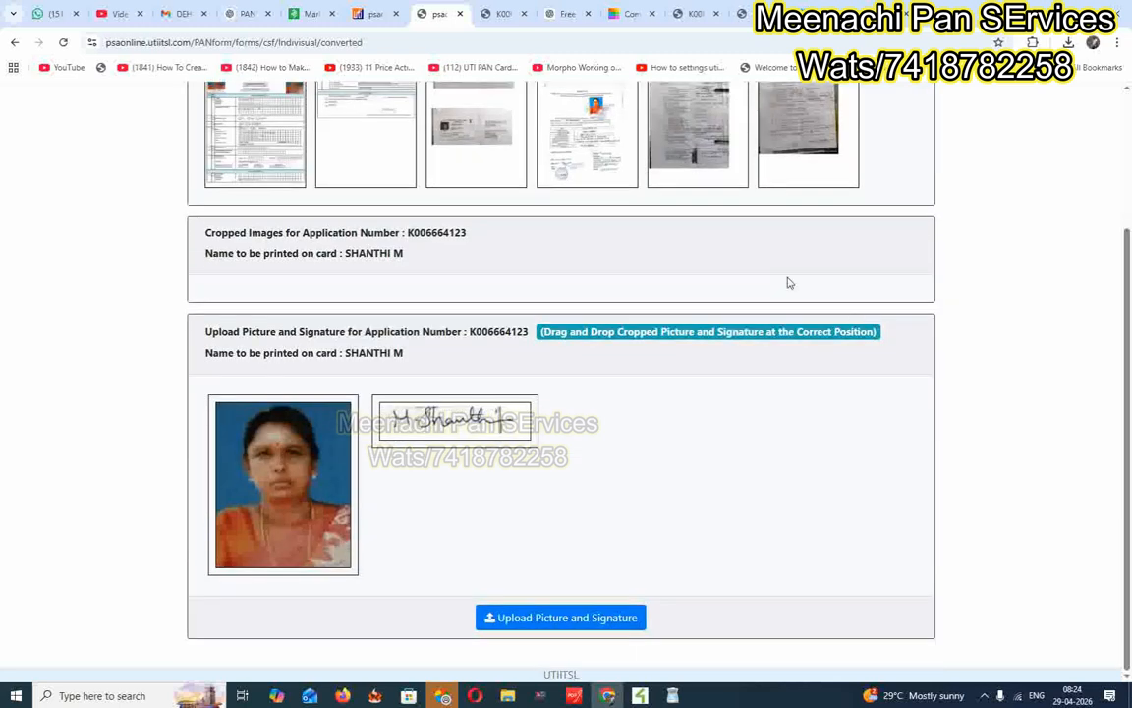
{"action": "left_click", "coordinate": [545, 623]}
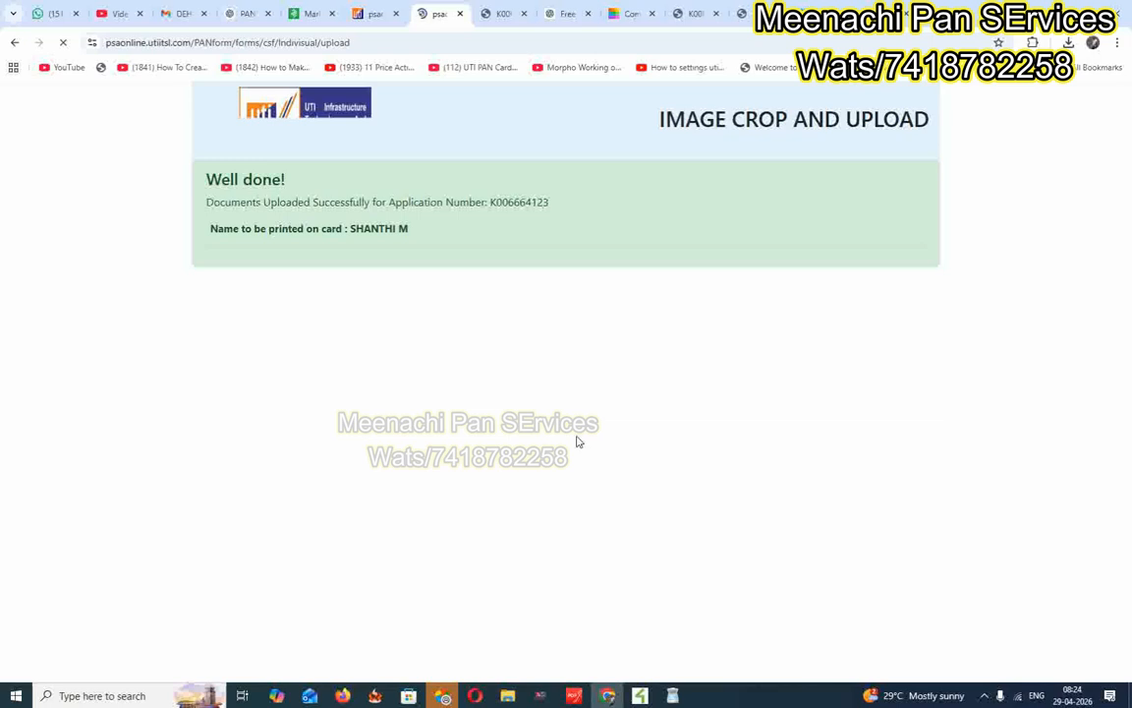